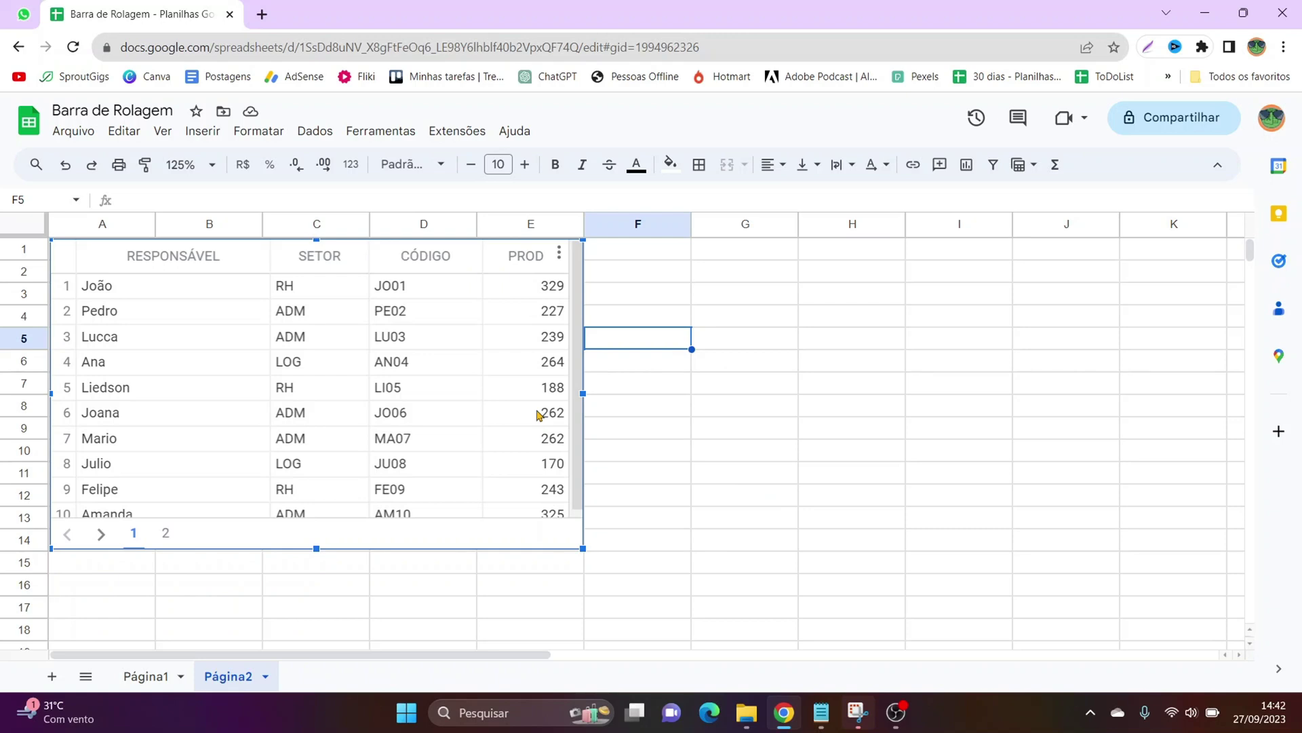
# Nudge the existing table chart on Página2 into a slightly different position
pyautogui.scroll(-1, 539, 415)
pyautogui.scroll(1, 539, 415)
pyautogui.scroll(-1, 538, 415)
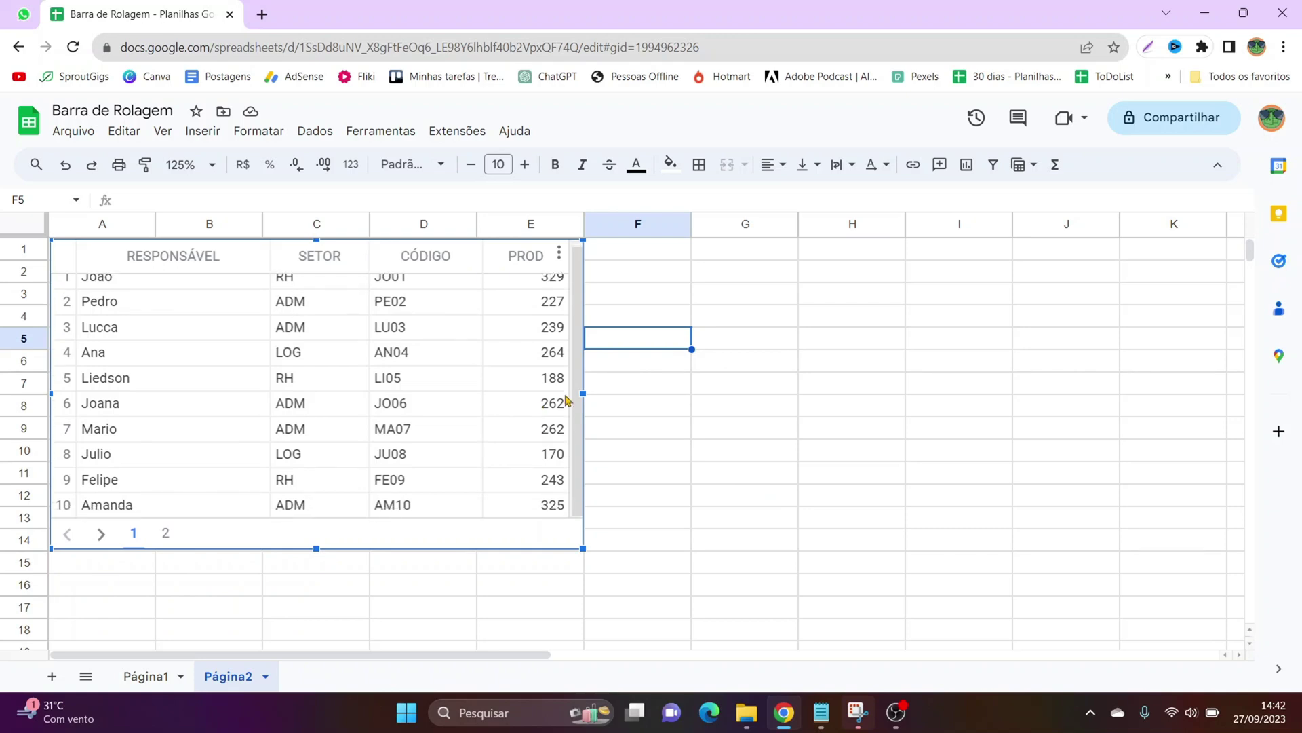
pyautogui.scroll(1, 576, 334)
pyautogui.scroll(-1, 575, 333)
pyautogui.scroll(1, 575, 334)
pyautogui.scroll(-1, 575, 334)
pyautogui.moveTo(248, 257)
pyautogui.mouseDown()
pyautogui.moveTo(314, 278)
pyautogui.moveTo(247, 254)
pyautogui.mouseUp()
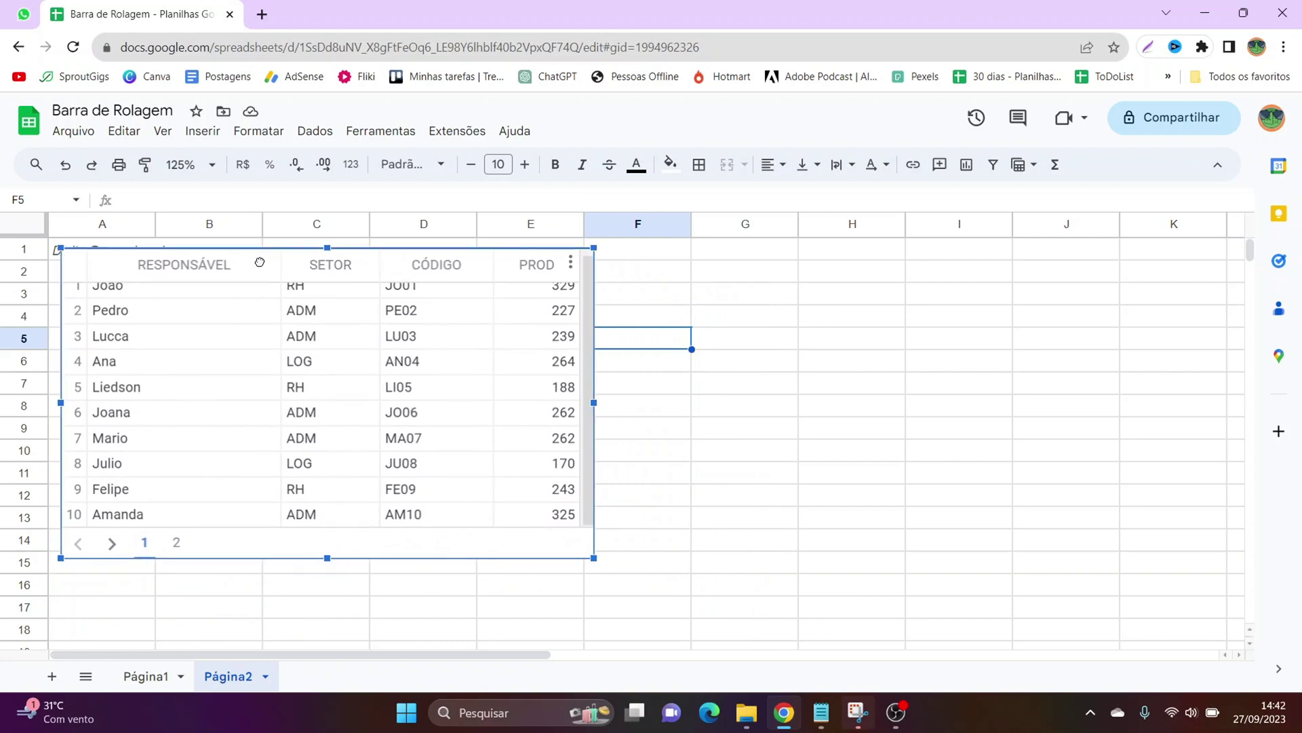
# Look over the Página2 table chart, then switch to the Página1 data sheet
pyautogui.click(143, 676)
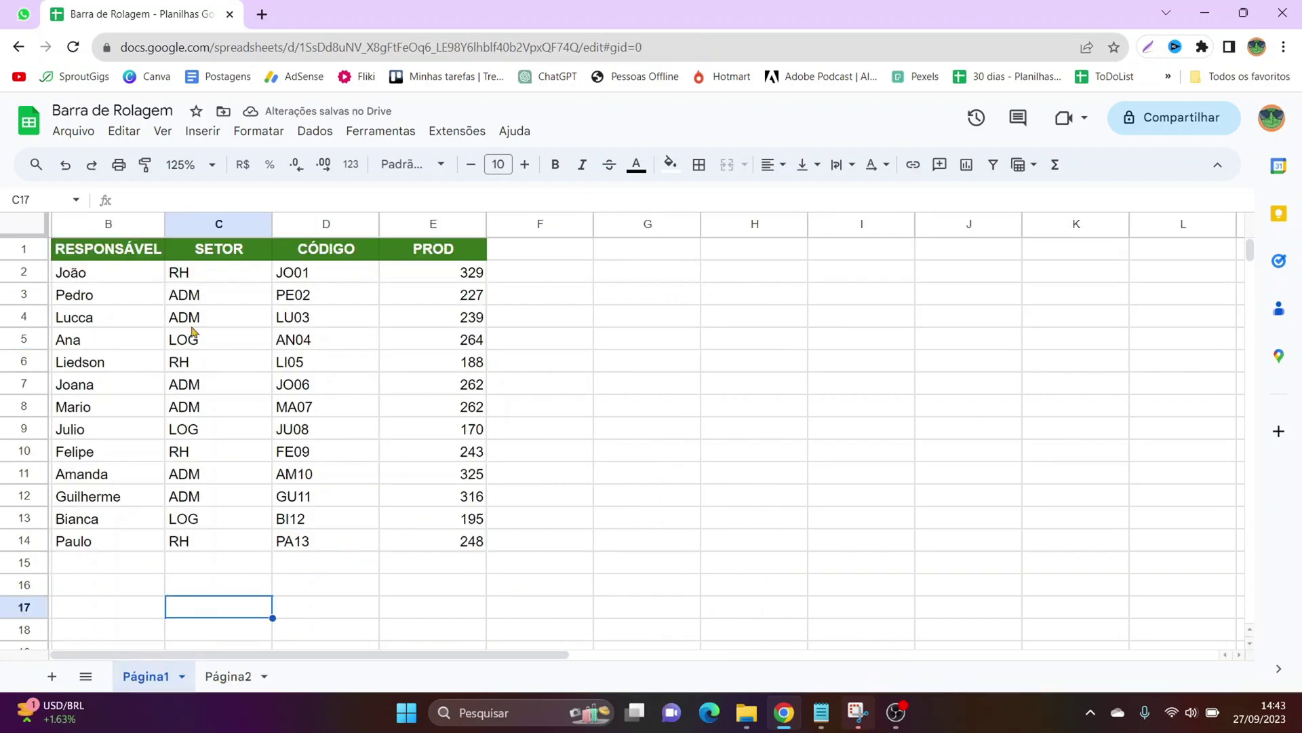
pyautogui.click(232, 677)
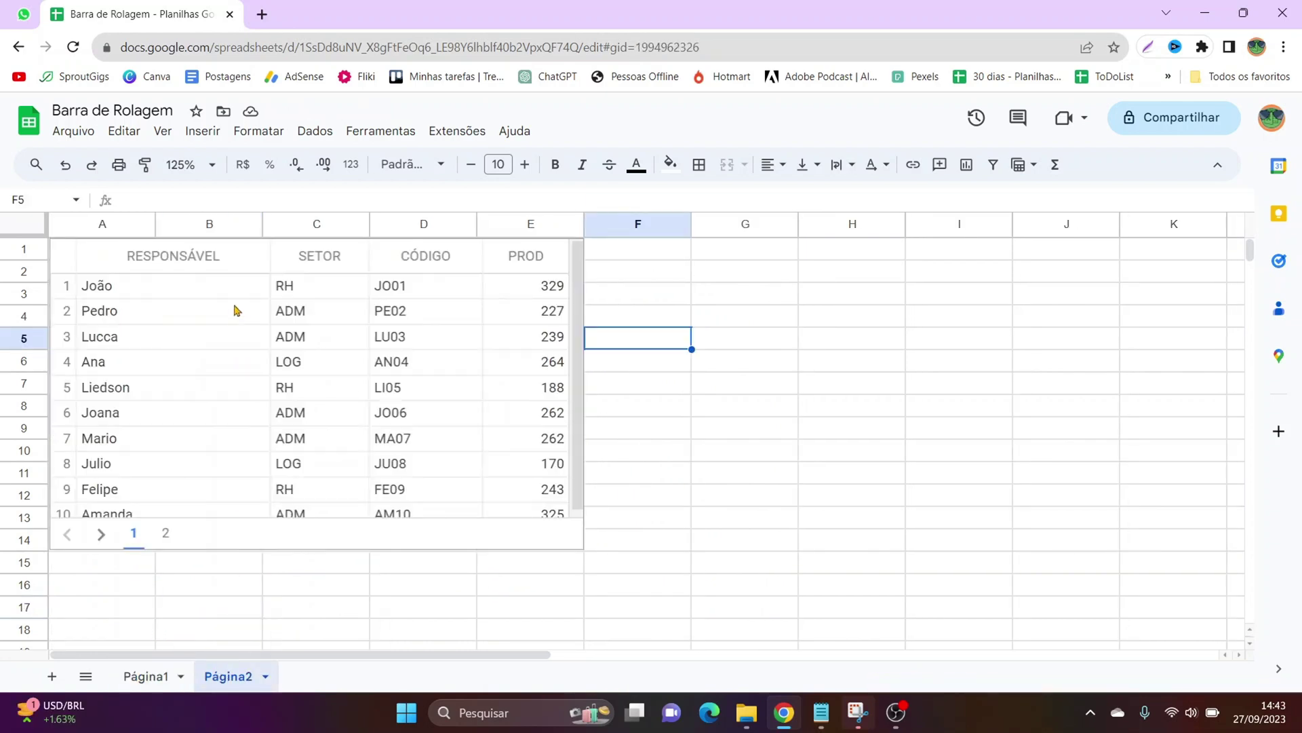
pyautogui.scroll(-2, 445, 329)
pyautogui.scroll(2, 448, 332)
pyautogui.click(513, 367)
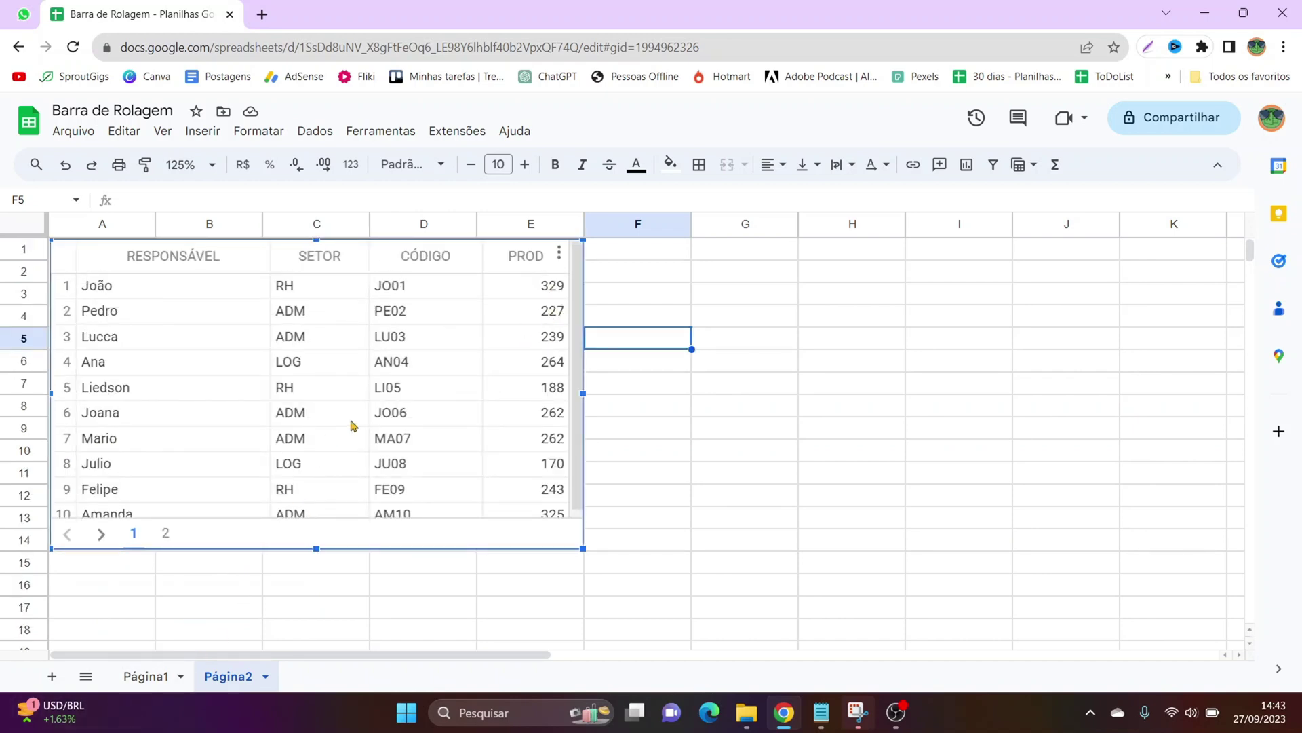
pyautogui.click(141, 677)
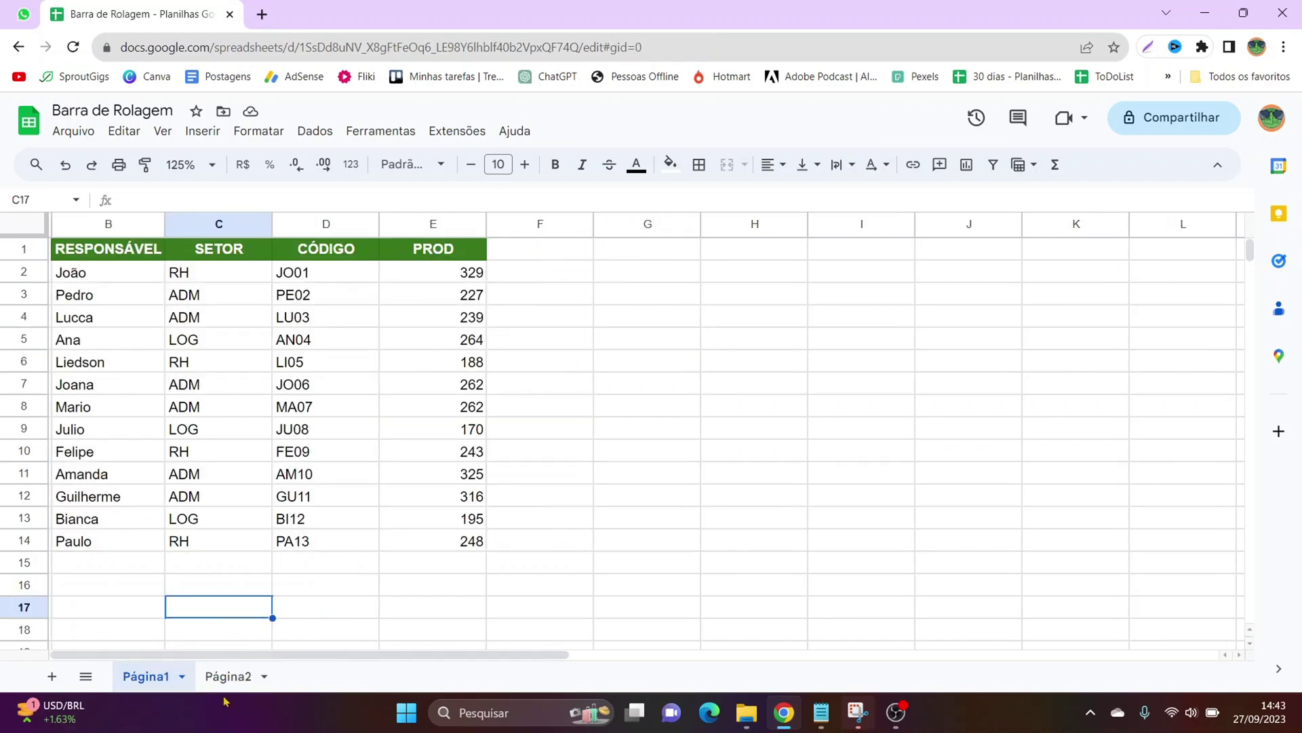
pyautogui.click(229, 676)
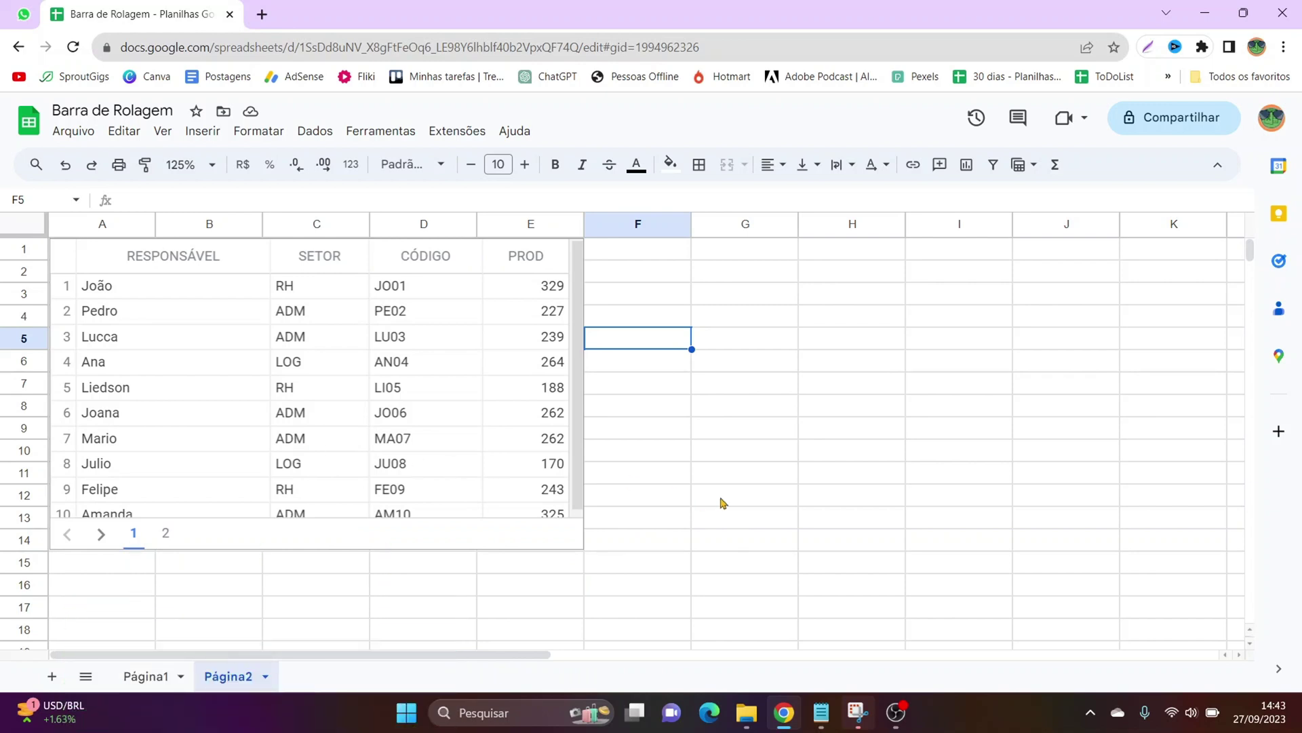
pyautogui.click(145, 676)
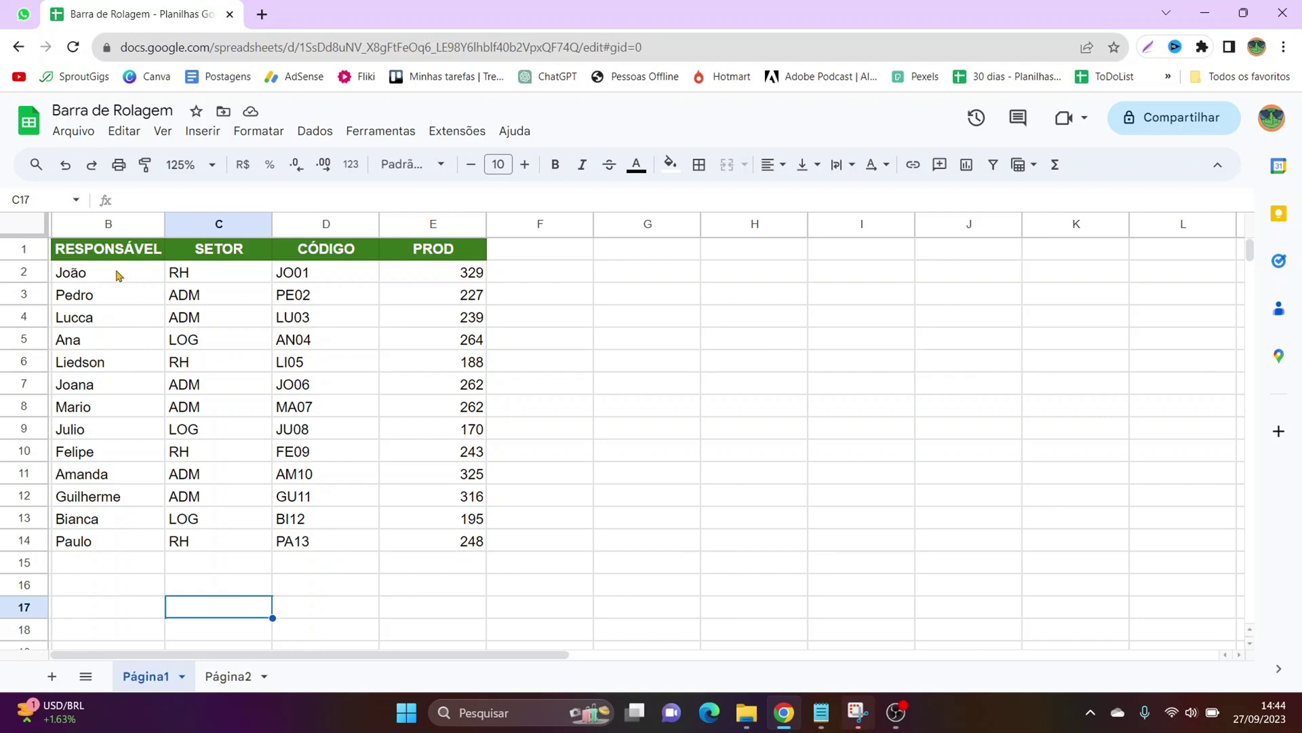
# Select the full RESPONSÁVEL–PROD data range B1:E14, headers included, using Ctrl+A
pyautogui.moveTo(117, 273); pyautogui.dragTo(468, 519)
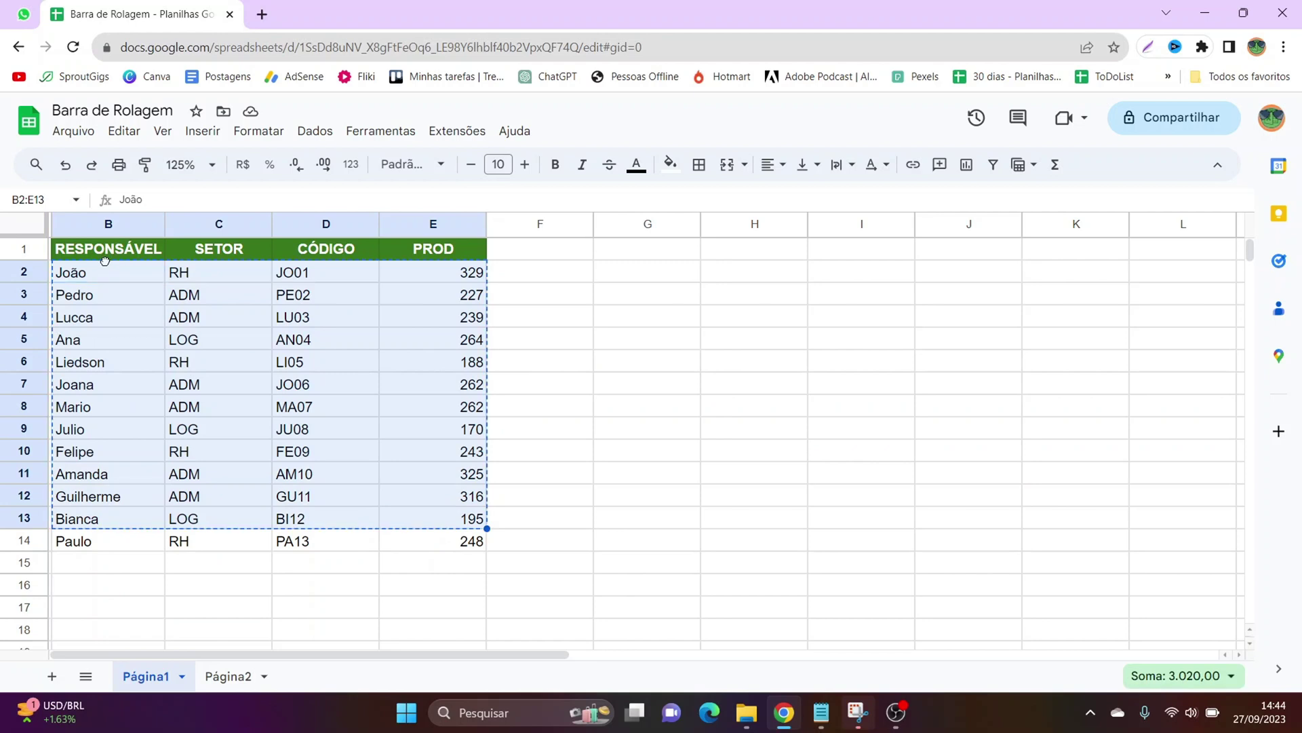
pyautogui.click(200, 249)
pyautogui.press('Right')
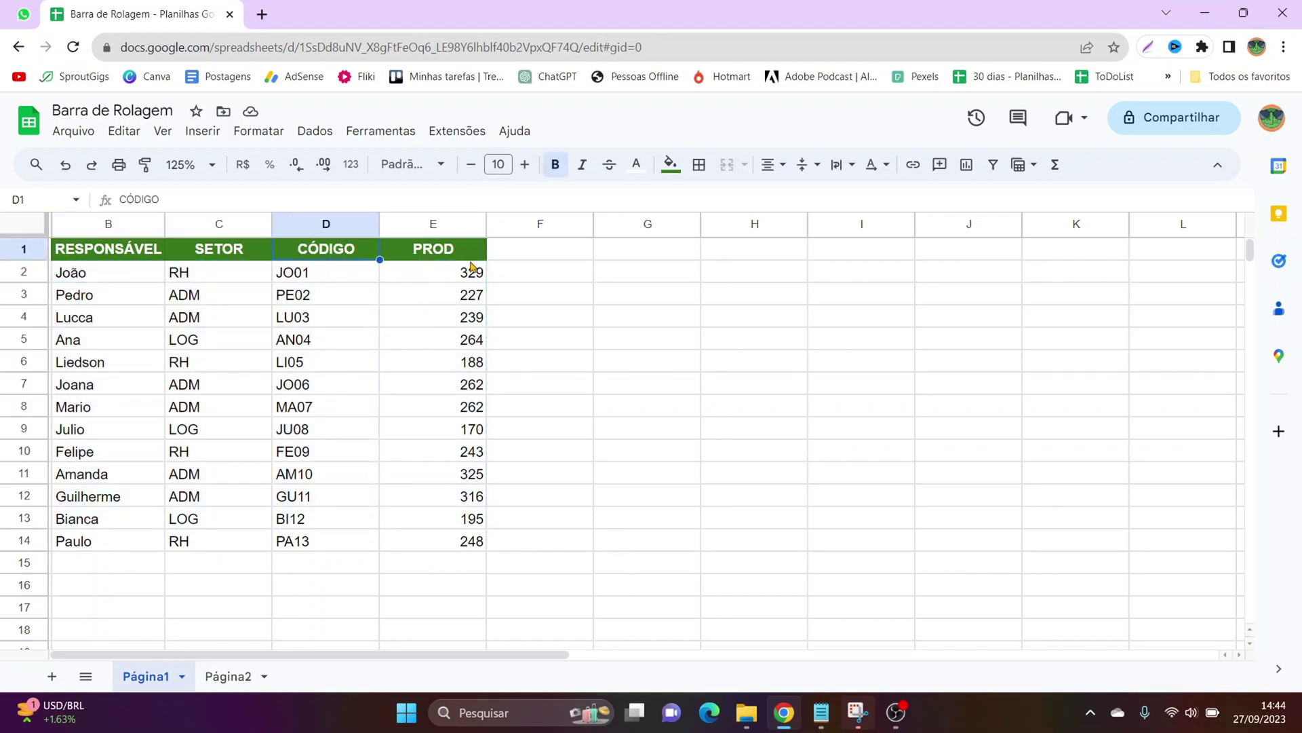
pyautogui.press('Right')
pyautogui.moveTo(120, 250); pyautogui.dragTo(407, 250)
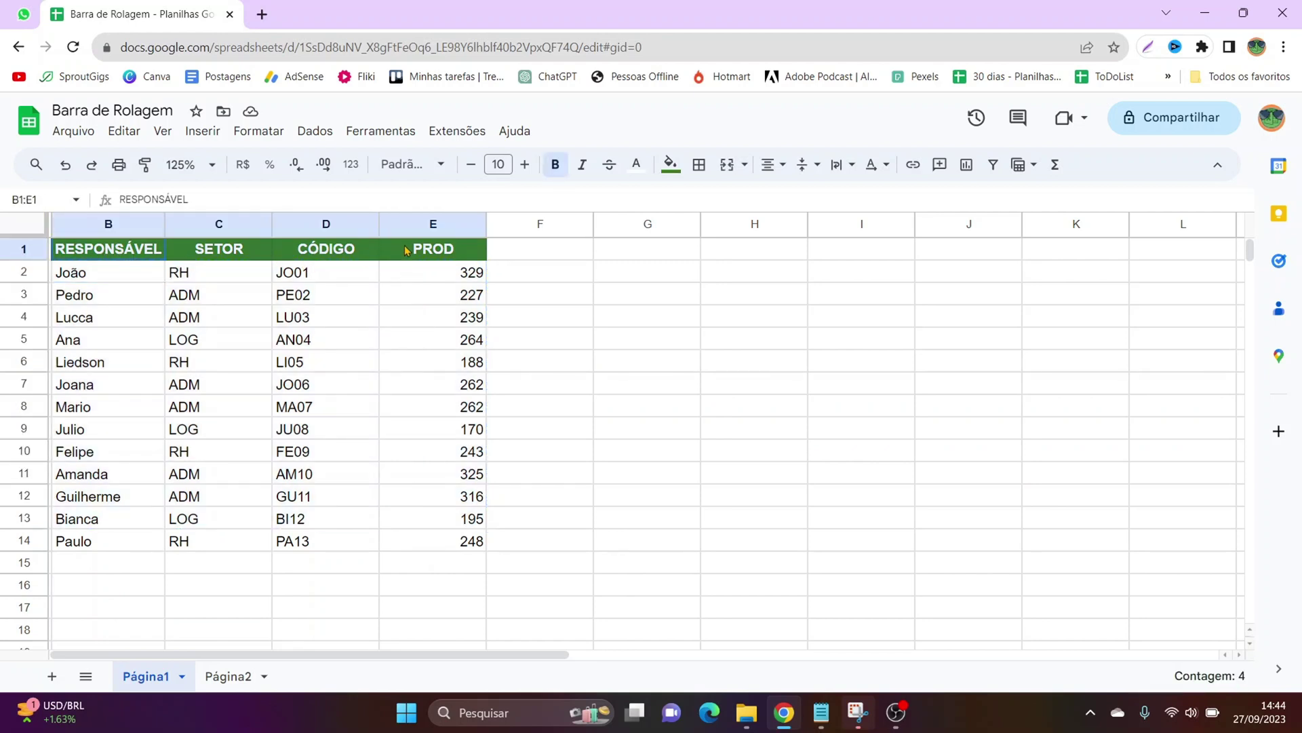
pyautogui.click(254, 388)
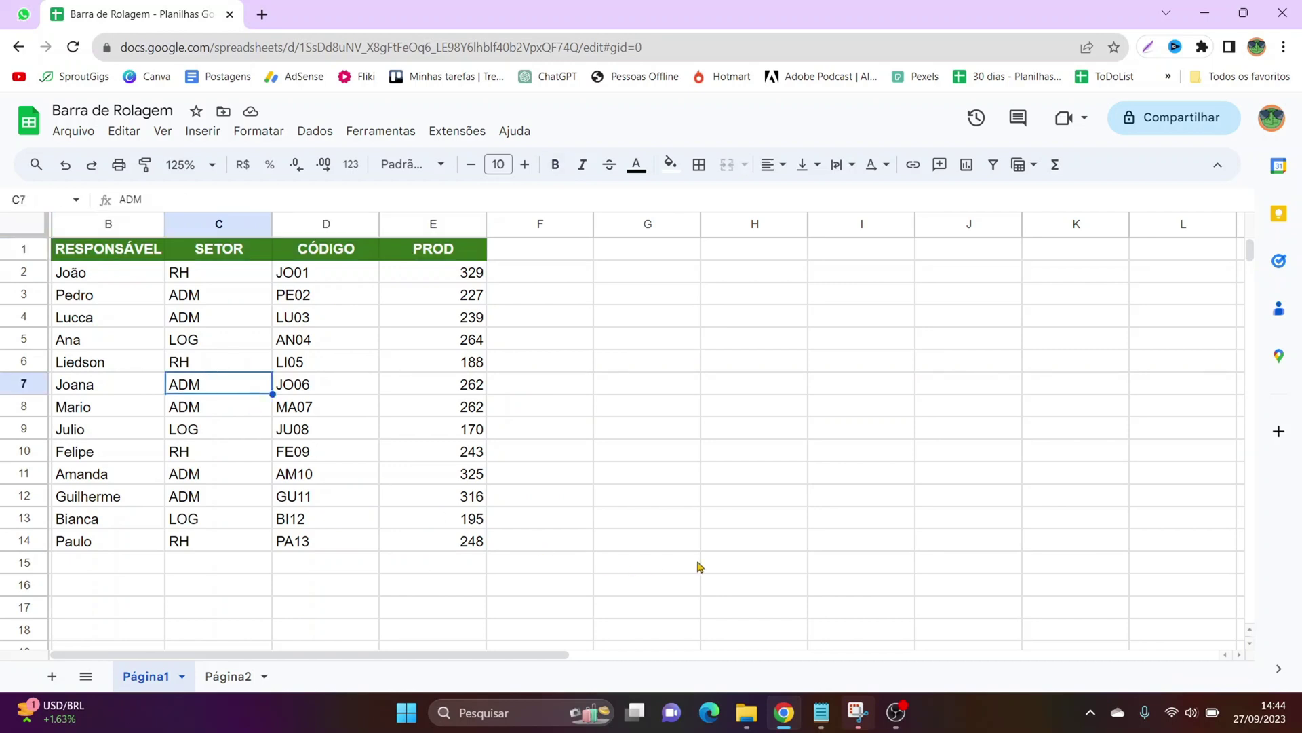
pyautogui.moveTo(117, 249)
pyautogui.mouseDown()
pyautogui.moveTo(341, 478)
pyautogui.moveTo(483, 543)
pyautogui.mouseUp()
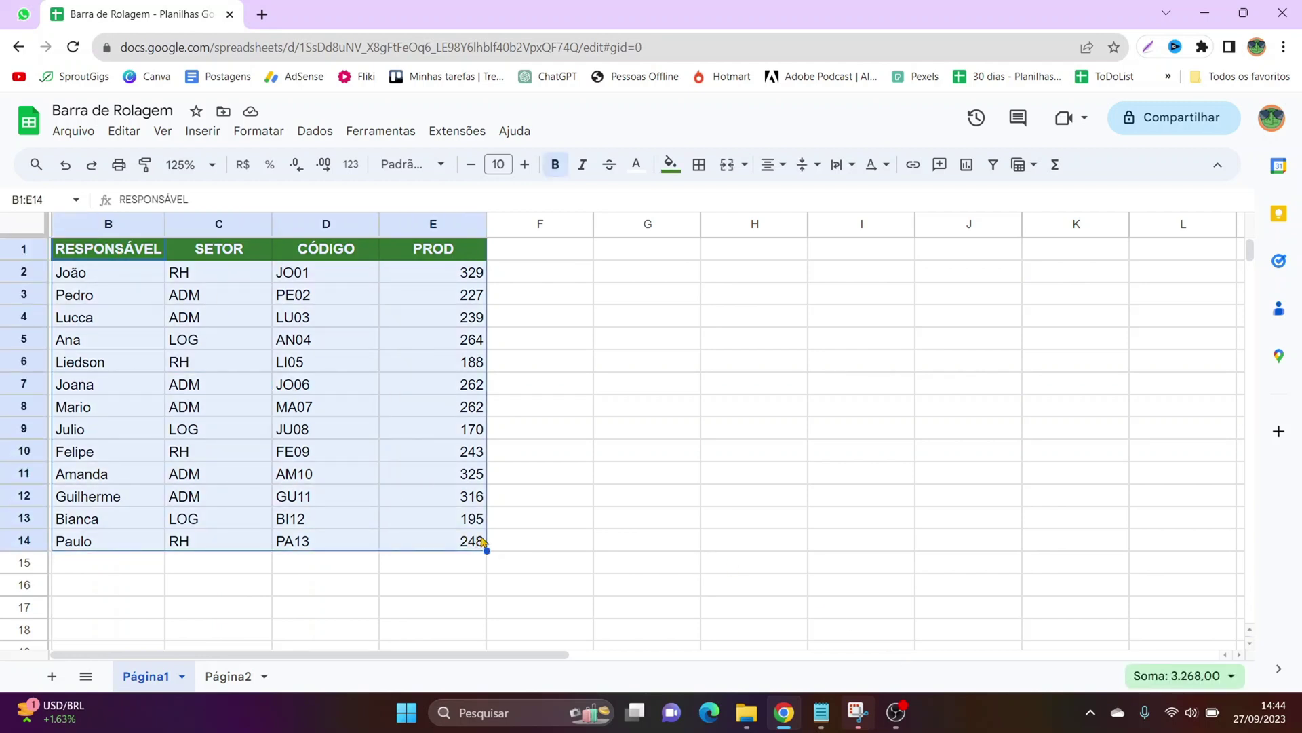
pyautogui.click(400, 415)
pyautogui.click(209, 346)
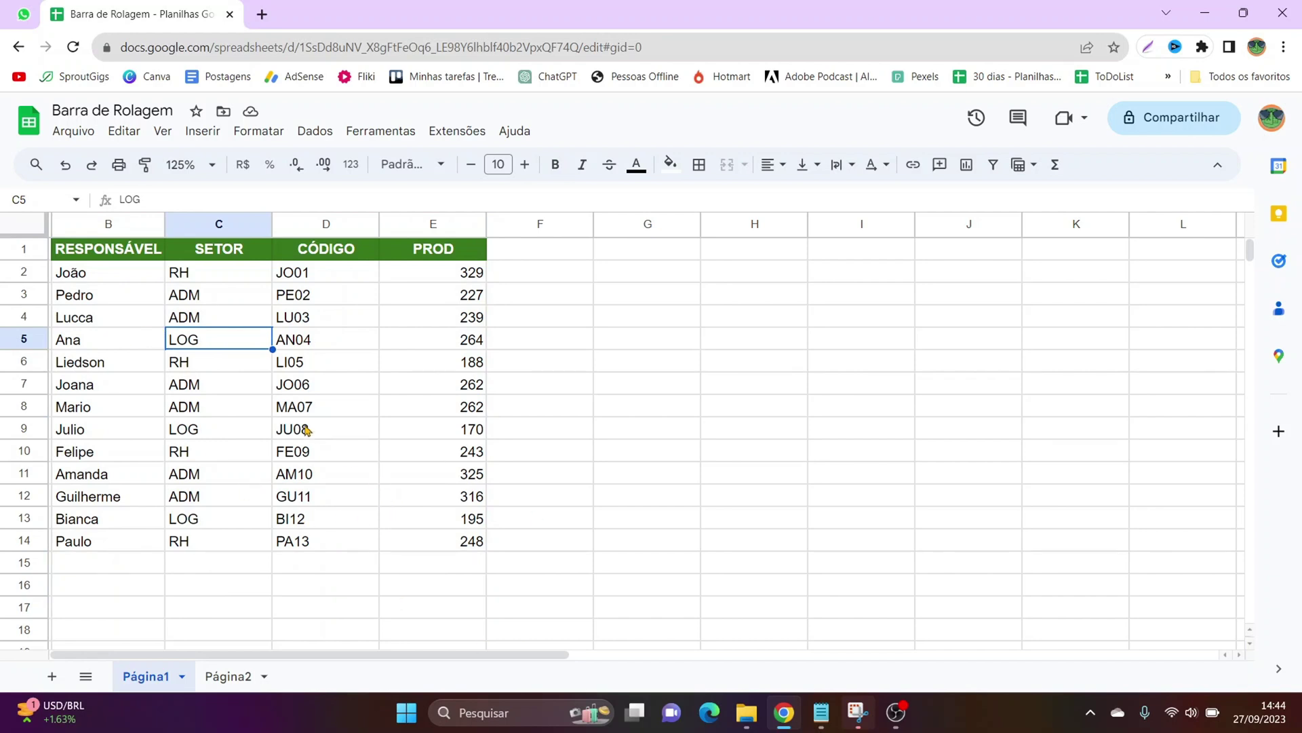
pyautogui.hotkey('ctrl', 'a')
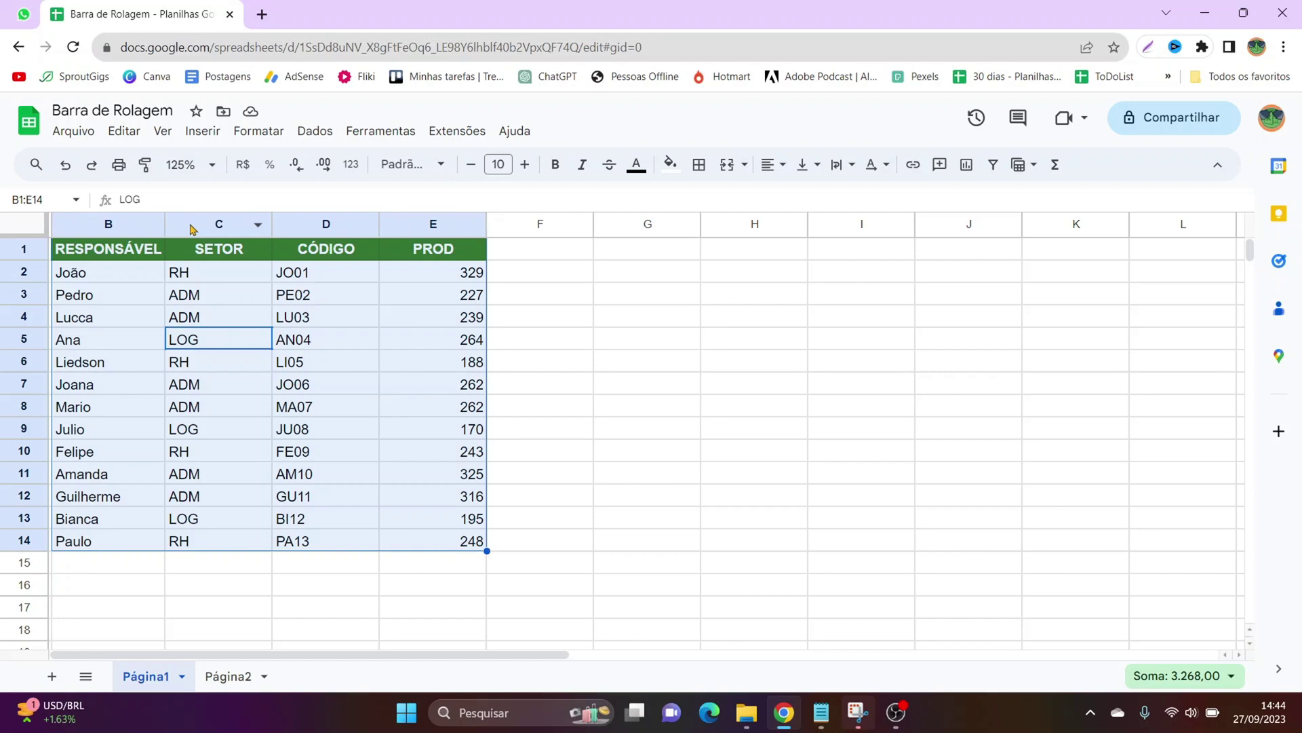
# Insert a chart from the selected B1:E14 data using Inserir > Gráfico
pyautogui.click(204, 133)
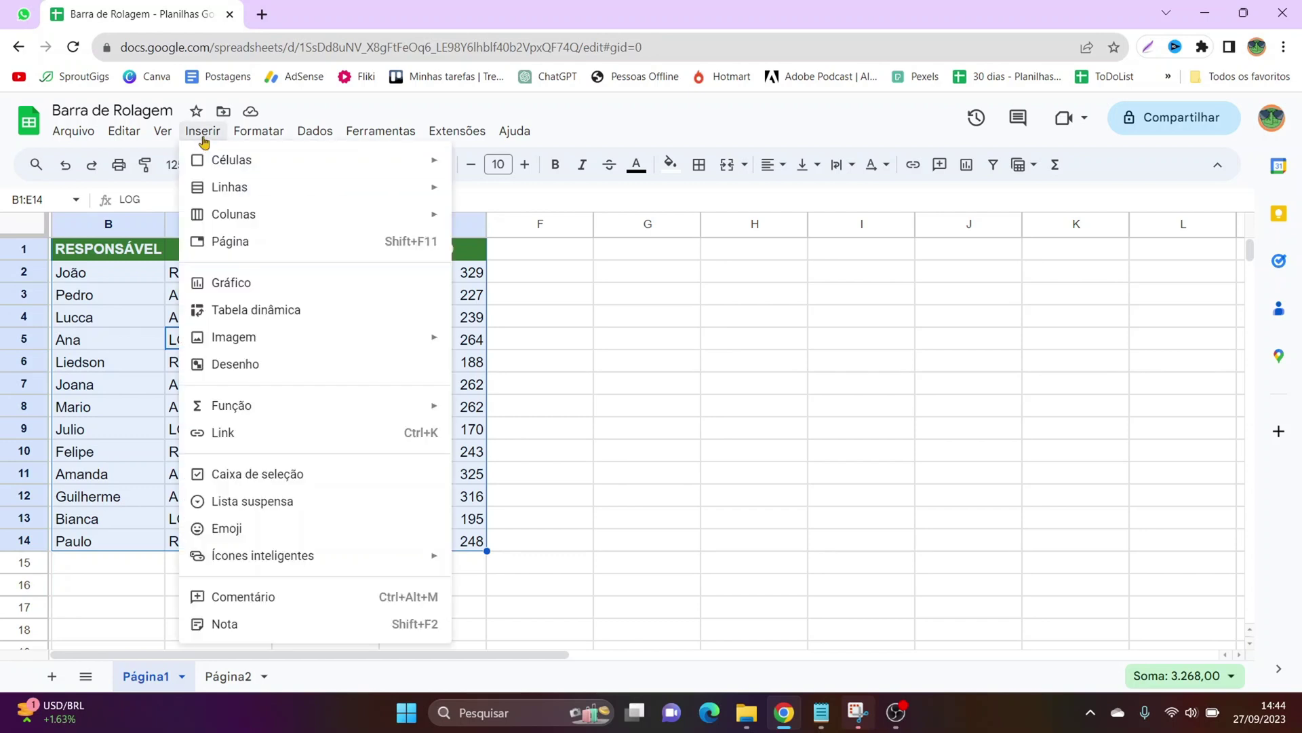
pyautogui.click(284, 293)
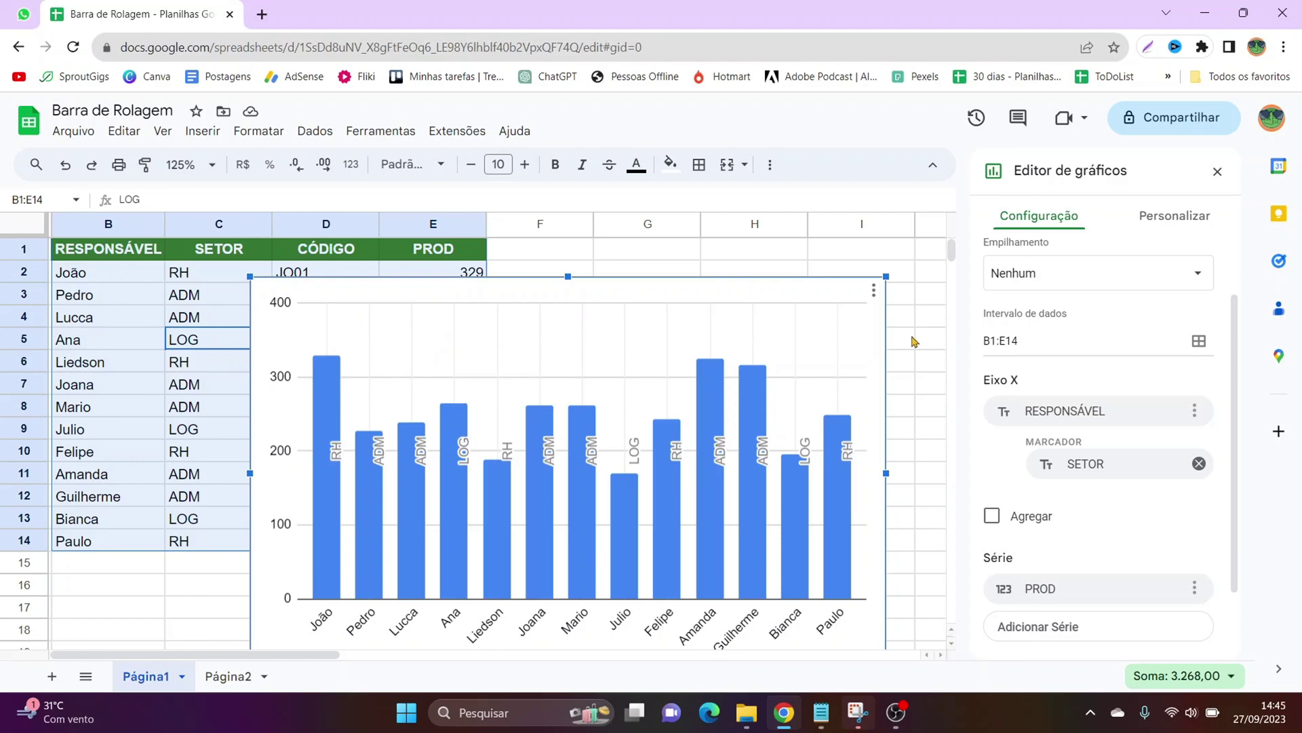
# Change the chart type to Gráfico de tabela from the Outros group
pyautogui.scroll(2, 1082, 394)
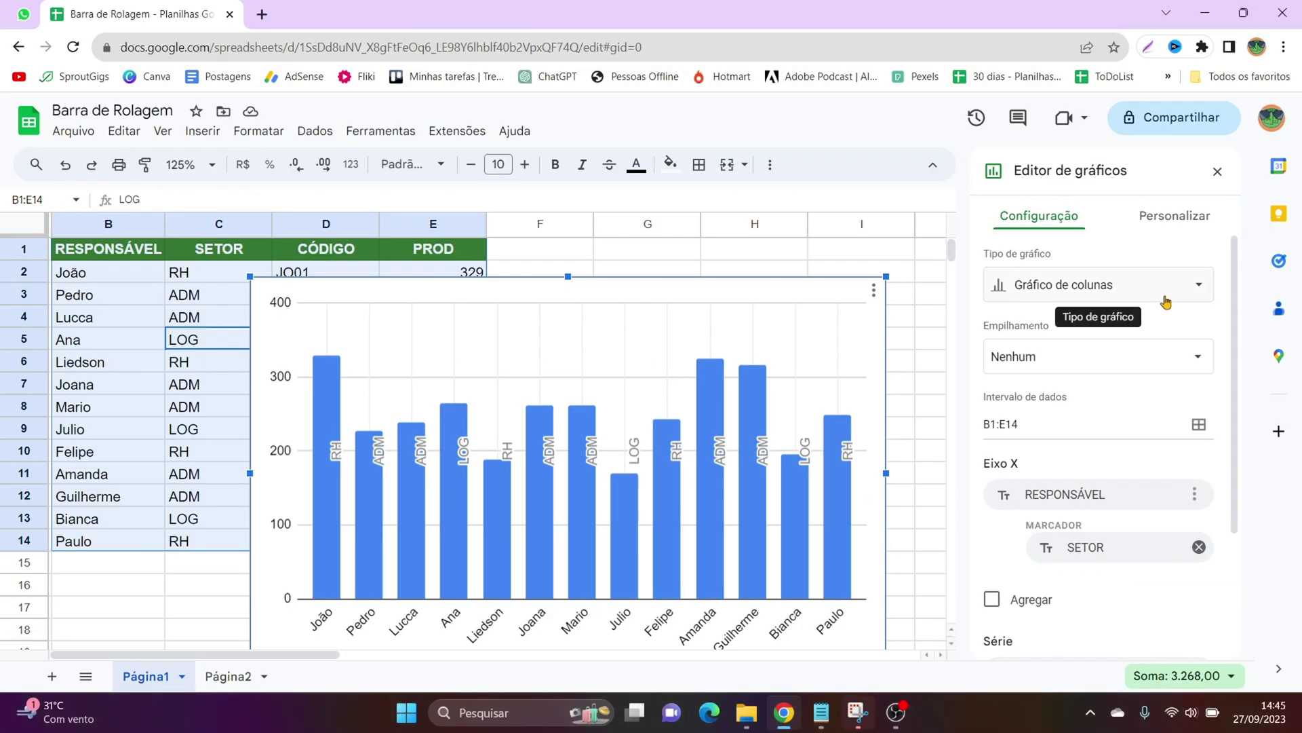
pyautogui.click(1166, 298)
pyautogui.scroll(-10, 1099, 474)
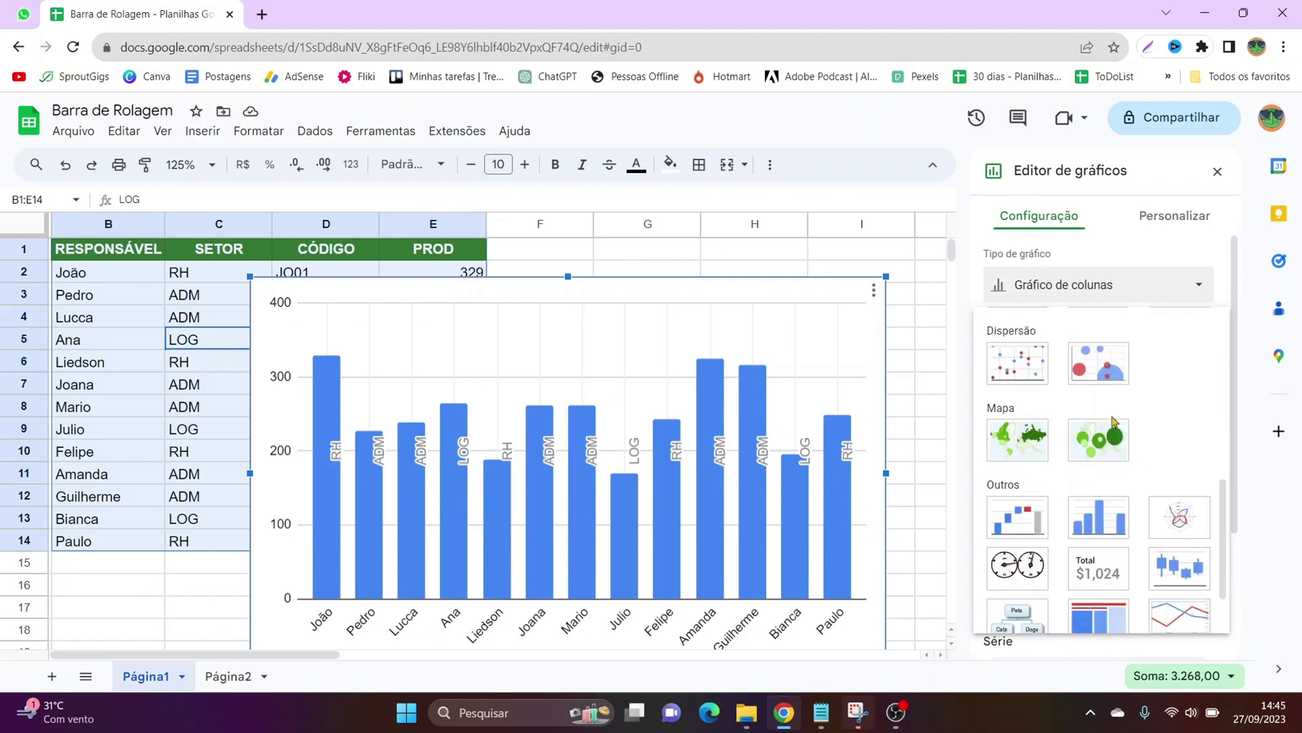
pyautogui.scroll(-2, 1058, 543)
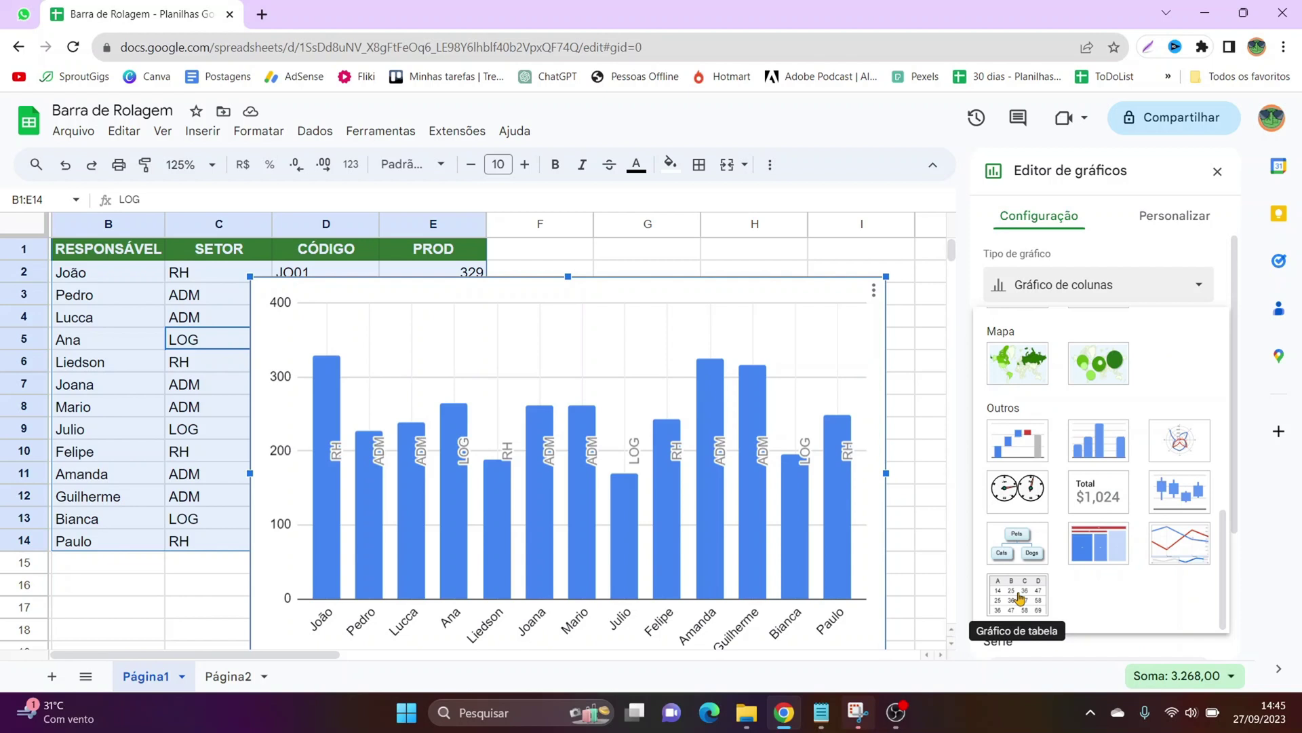
pyautogui.click(1019, 597)
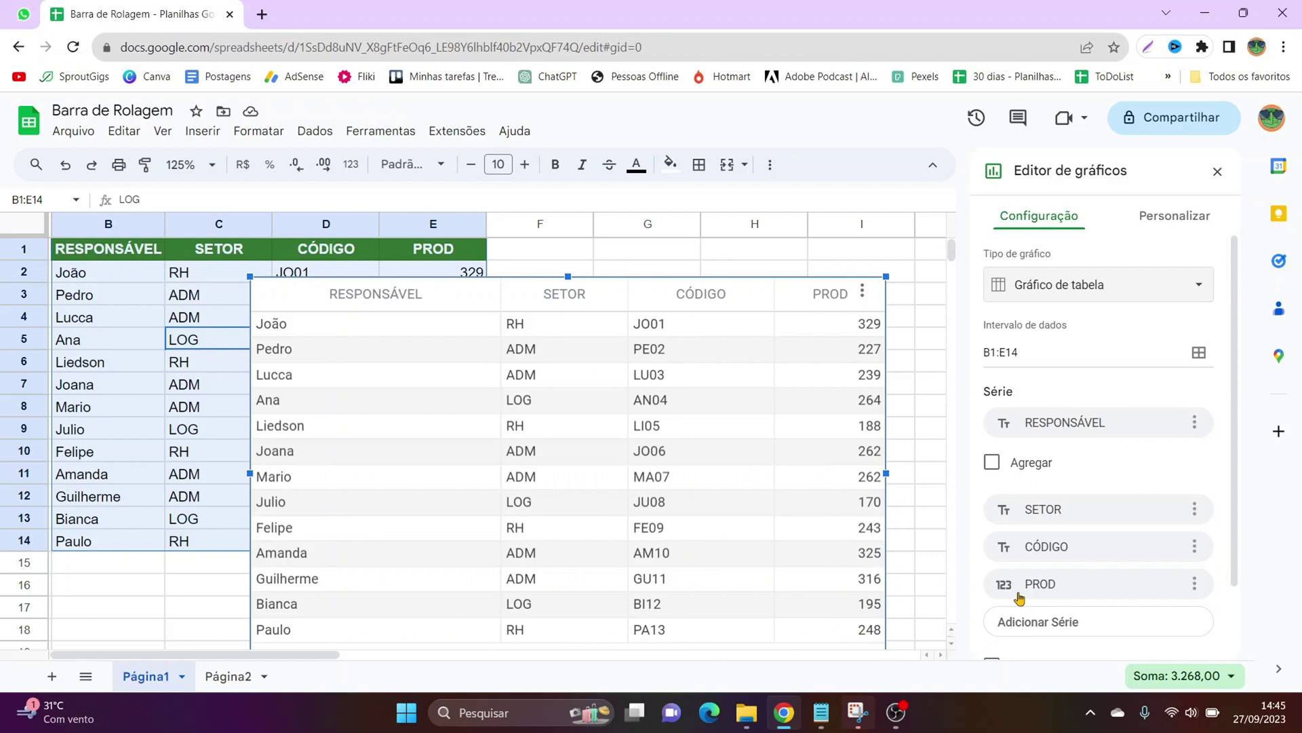
# Move the table chart onto a new Página3 sheet, anchored at cell A1
pyautogui.click(1216, 171)
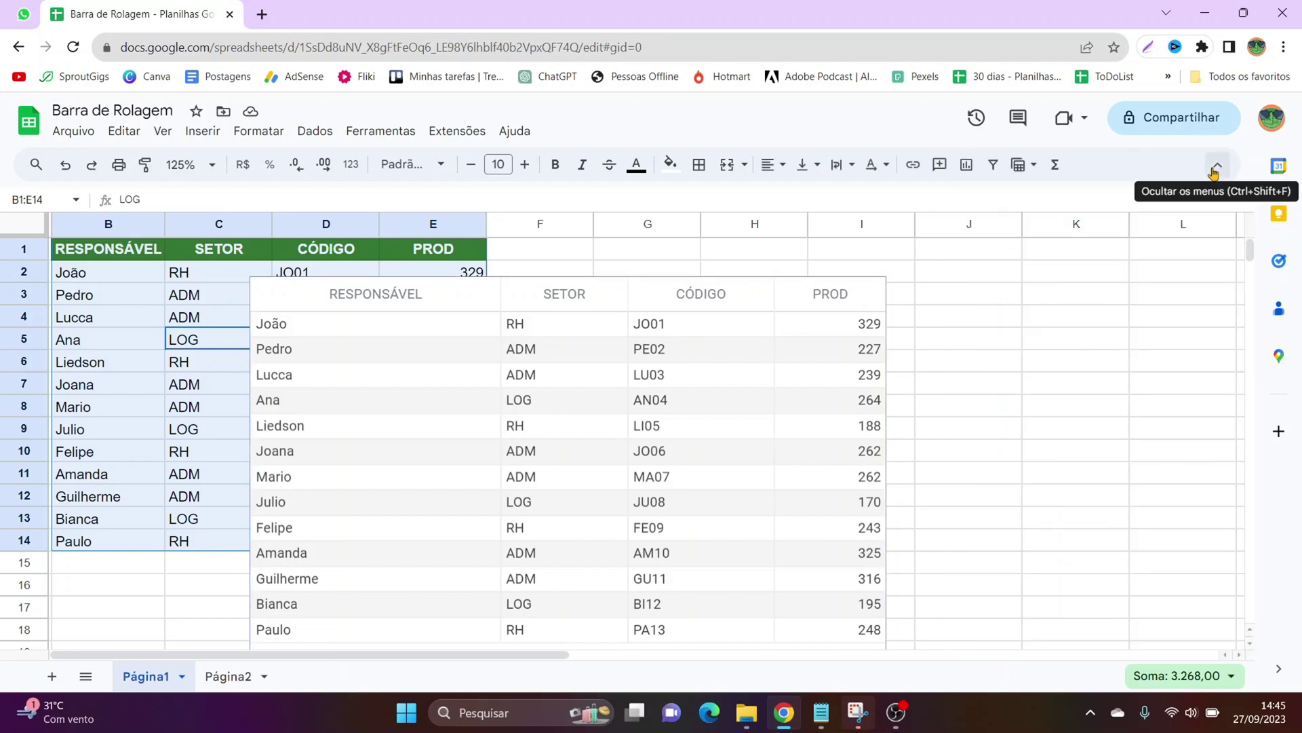
pyautogui.click(631, 329)
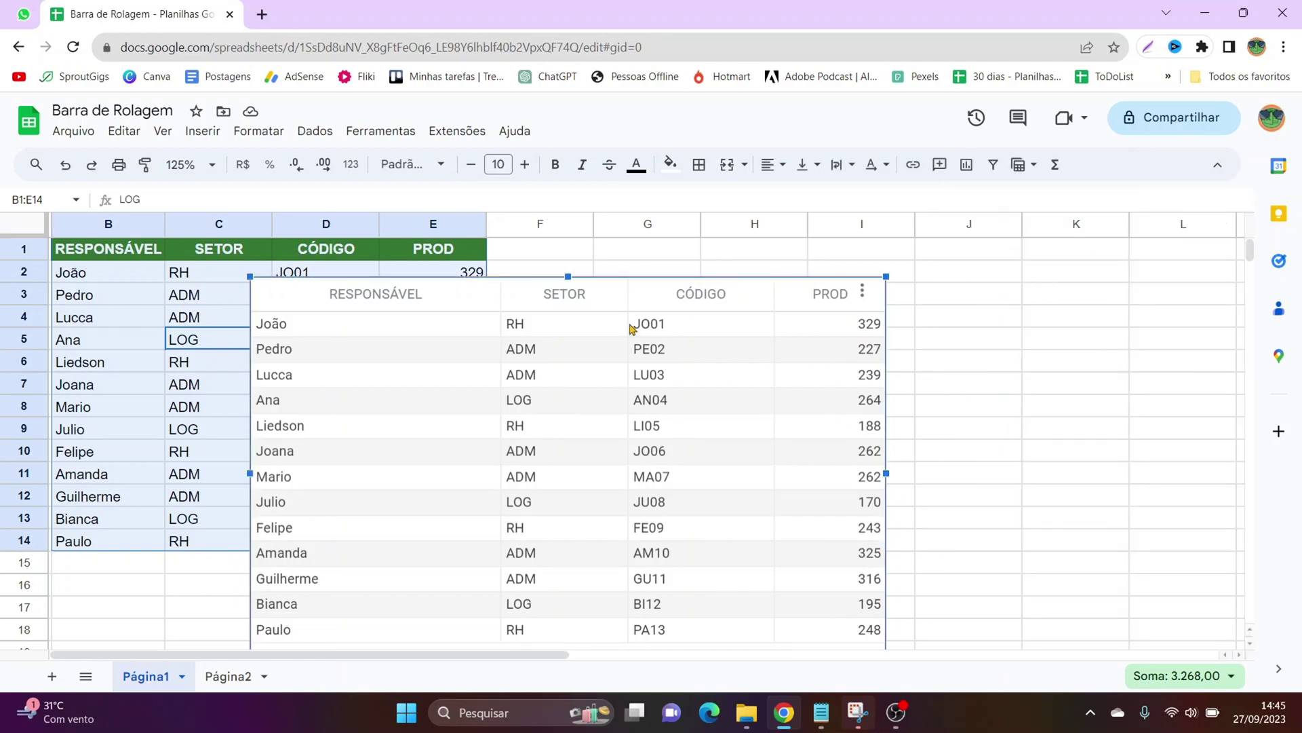
pyautogui.press('Escape')
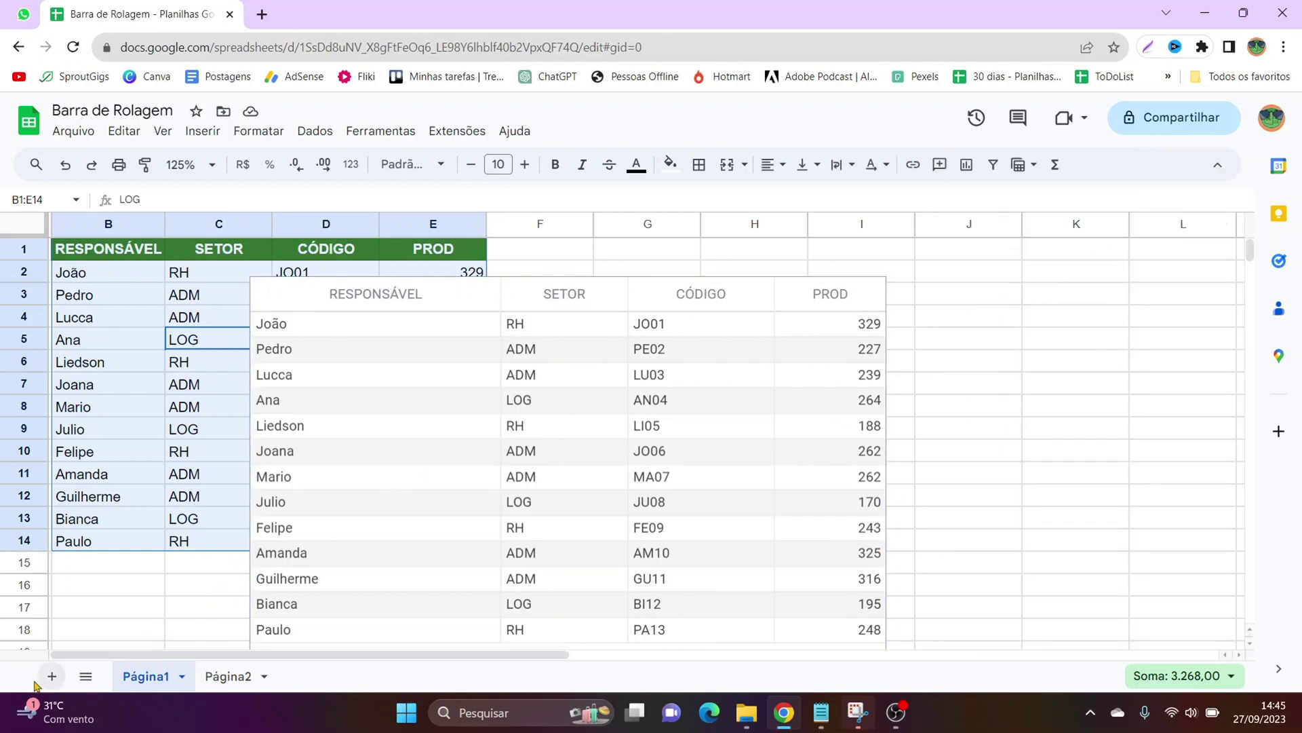
pyautogui.click(49, 677)
pyautogui.hotkey('ctrl', 'v')
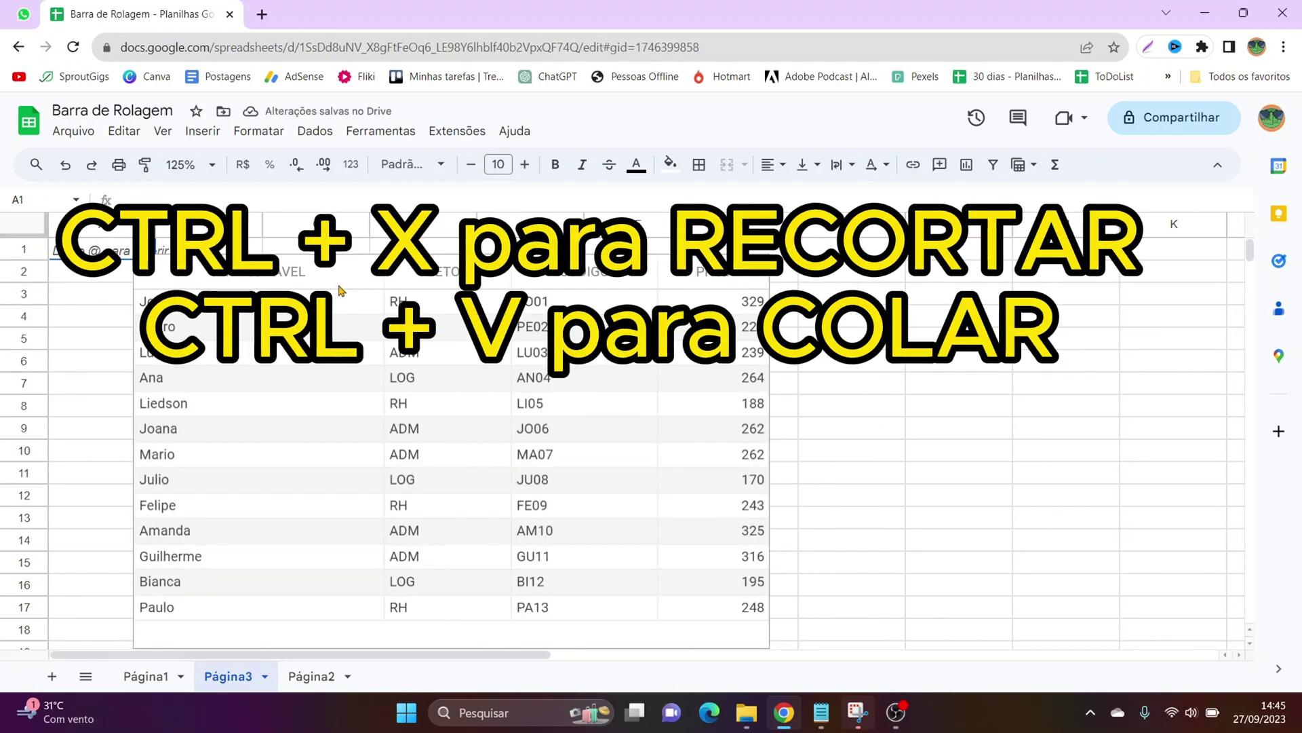
pyautogui.moveTo(339, 288); pyautogui.dragTo(262, 267)
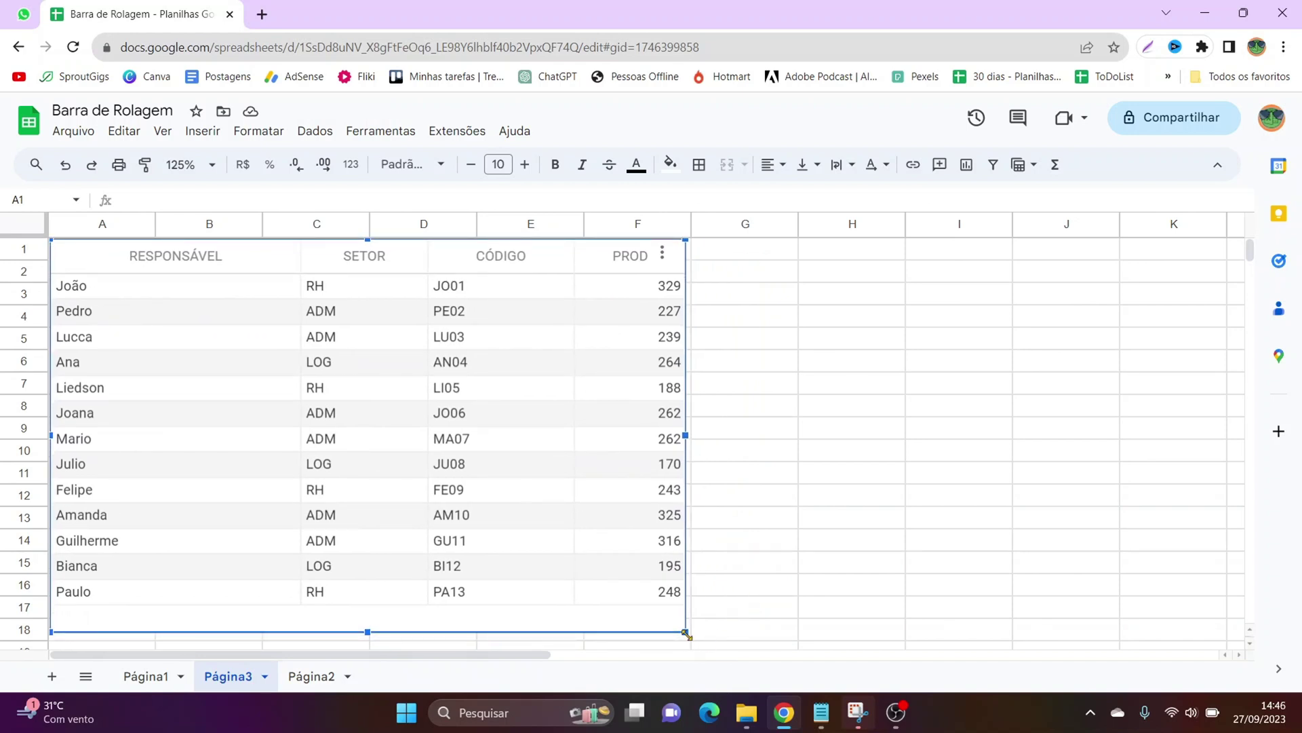
# Shrink the table chart to span columns A–D and rows 1–12
pyautogui.moveTo(685, 630)
pyautogui.mouseDown()
pyautogui.moveTo(666, 630)
pyautogui.moveTo(615, 580)
pyautogui.mouseUp()
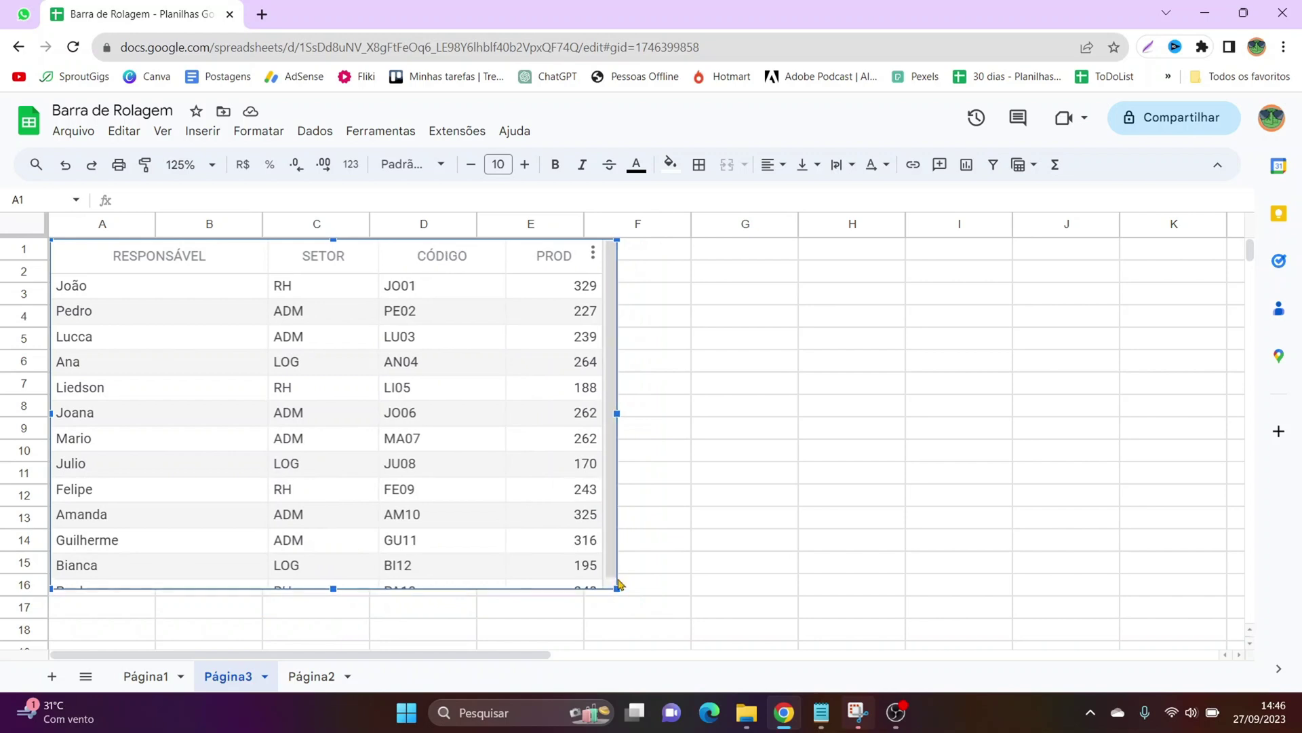
pyautogui.moveTo(331, 586); pyautogui.dragTo(331, 493)
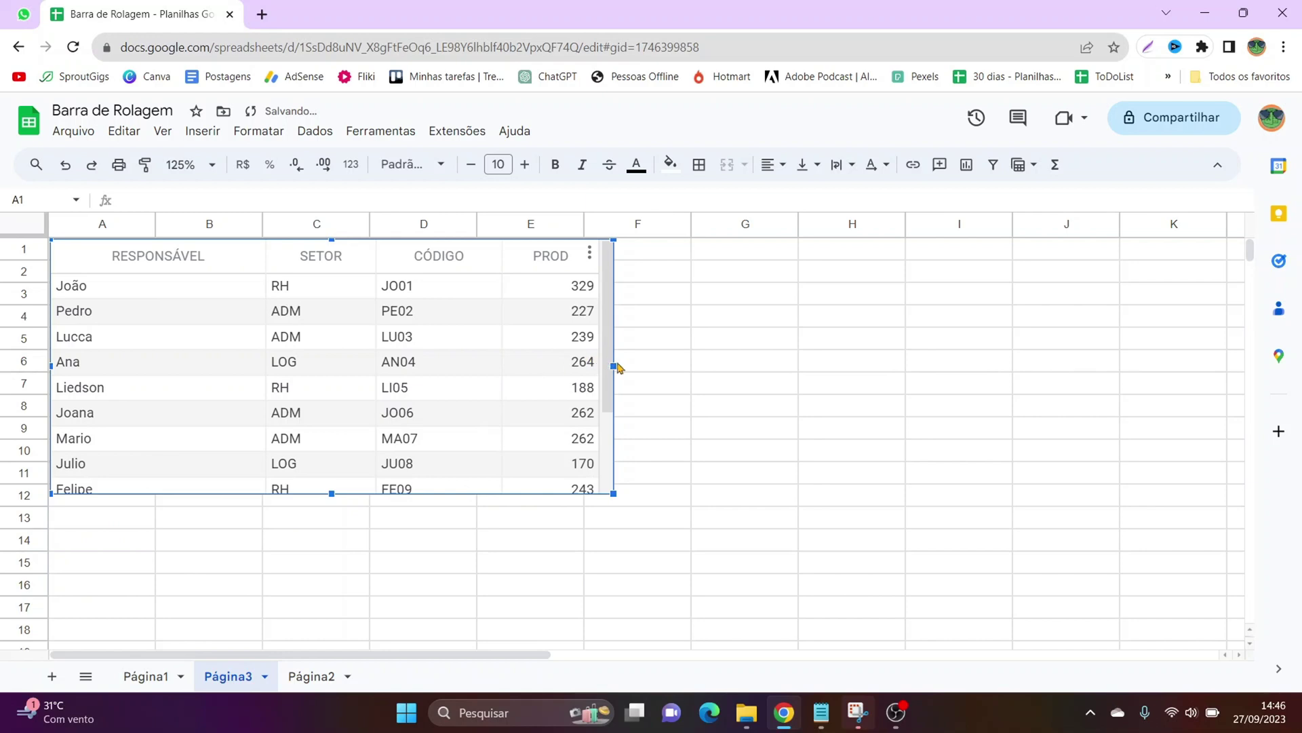
pyautogui.moveTo(613, 367); pyautogui.dragTo(509, 366)
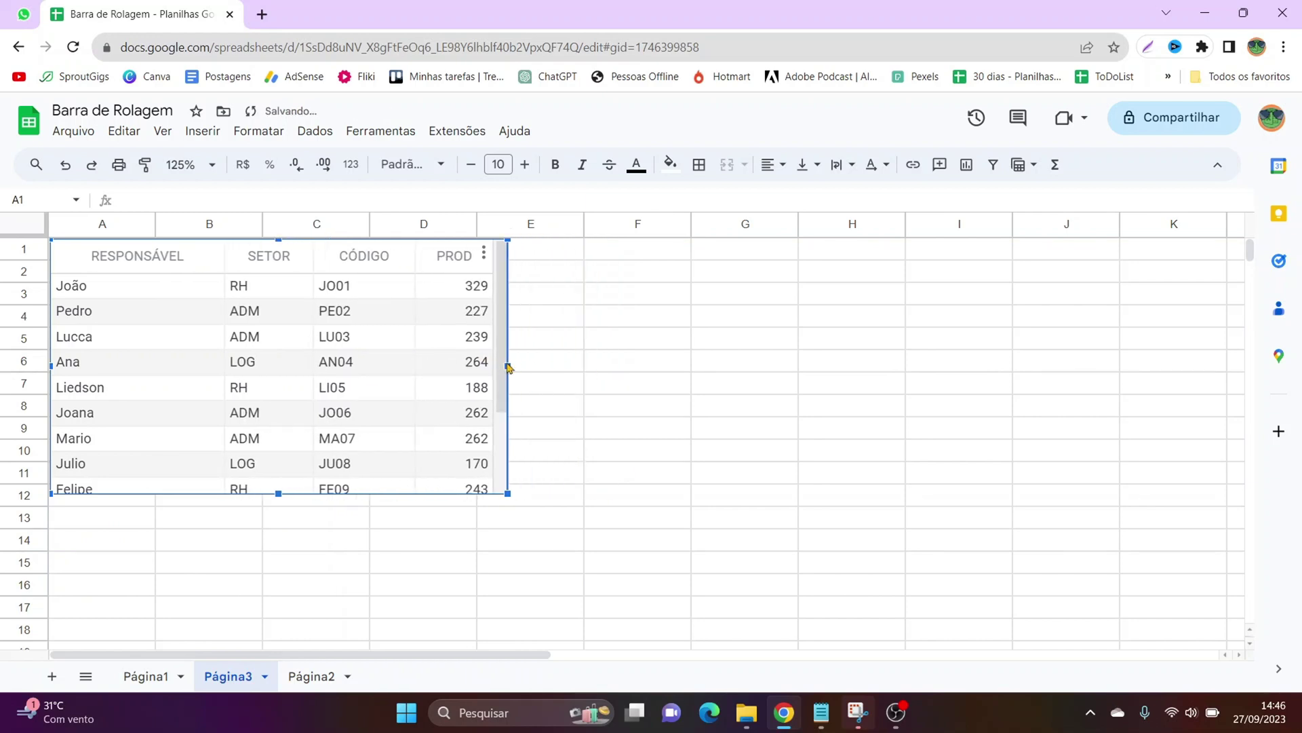
pyautogui.scroll(-3, 474, 350)
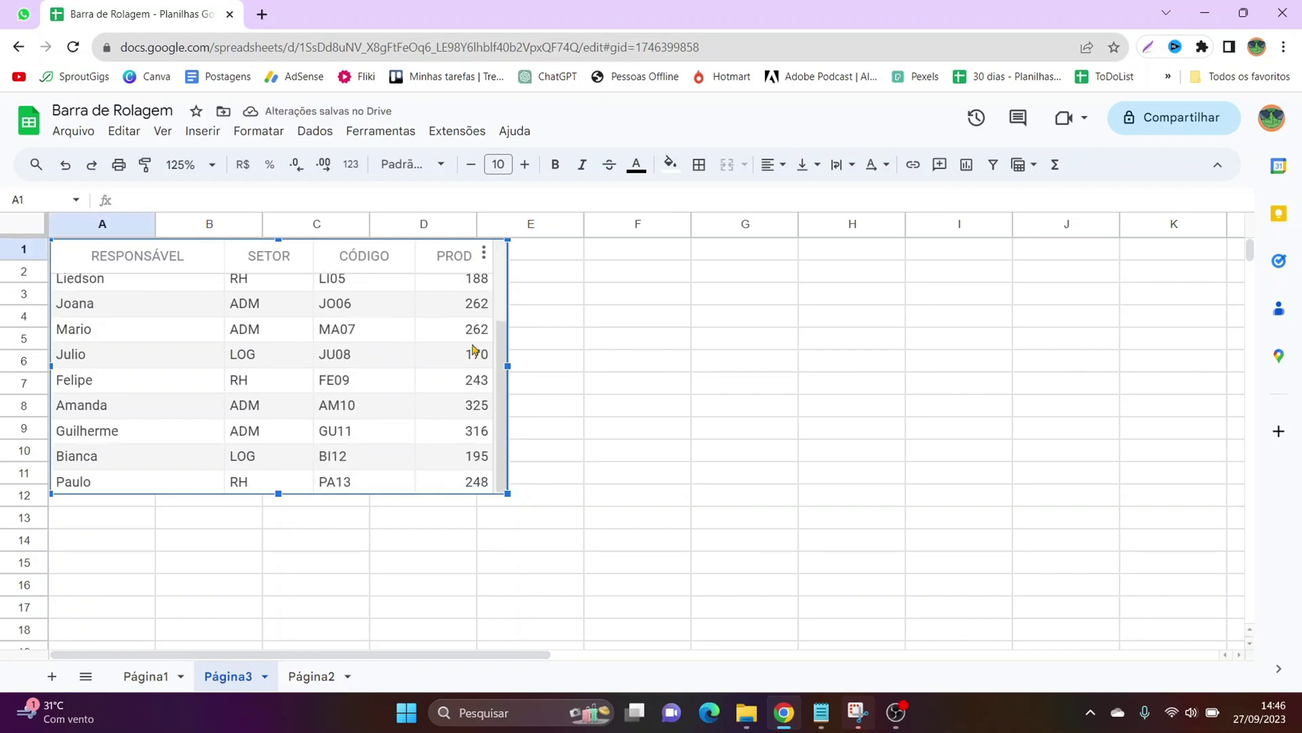
pyautogui.scroll(3, 474, 349)
pyautogui.scroll(-3, 473, 349)
pyautogui.scroll(3, 473, 349)
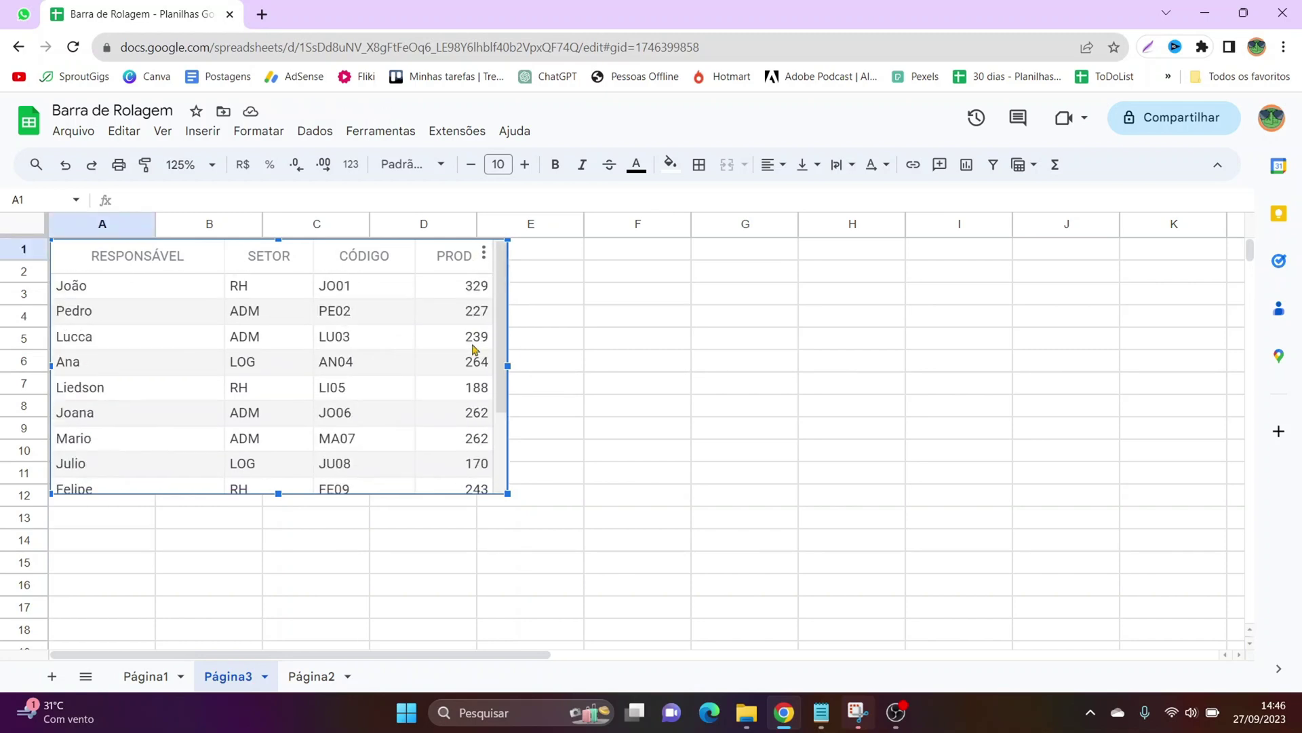
pyautogui.scroll(-3, 474, 348)
pyautogui.scroll(3, 474, 347)
# Reorder columns to RESPONSÁVEL, SETOR, PROD, CÓDIGO and use row 1 as headers
pyautogui.click(482, 257)
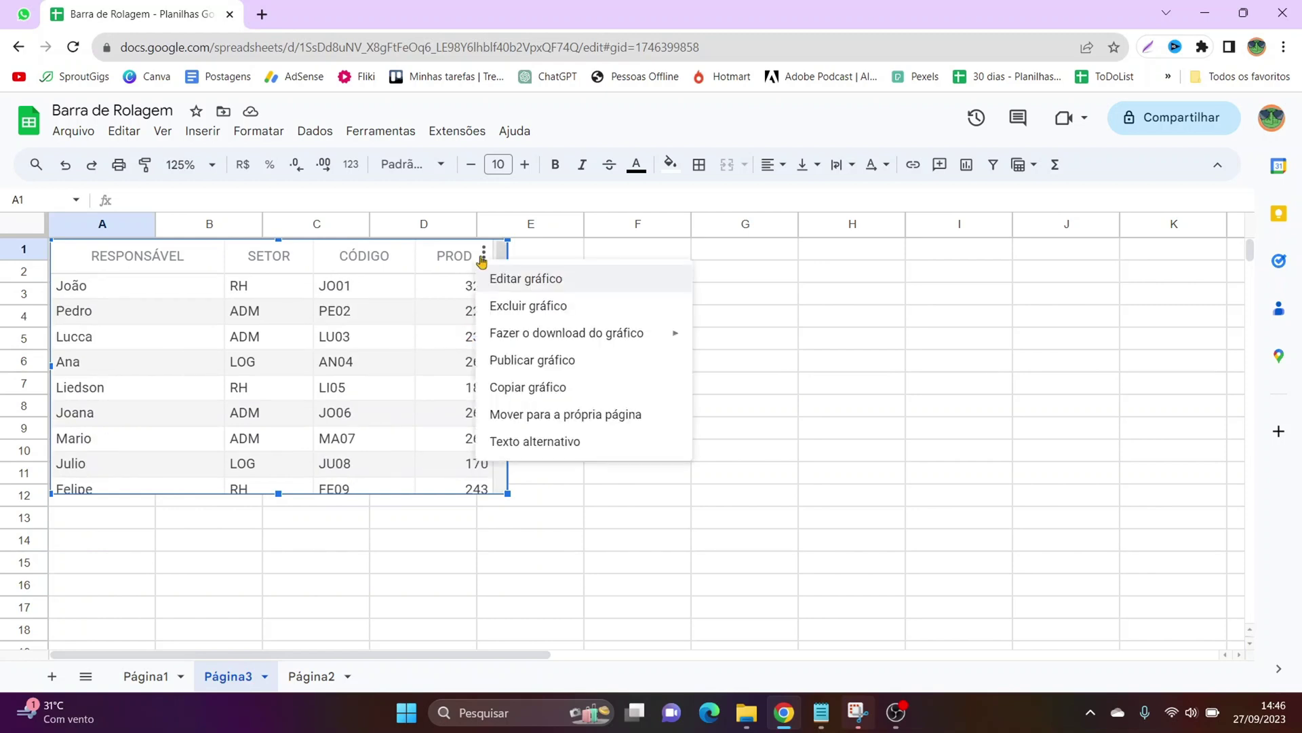
pyautogui.click(521, 279)
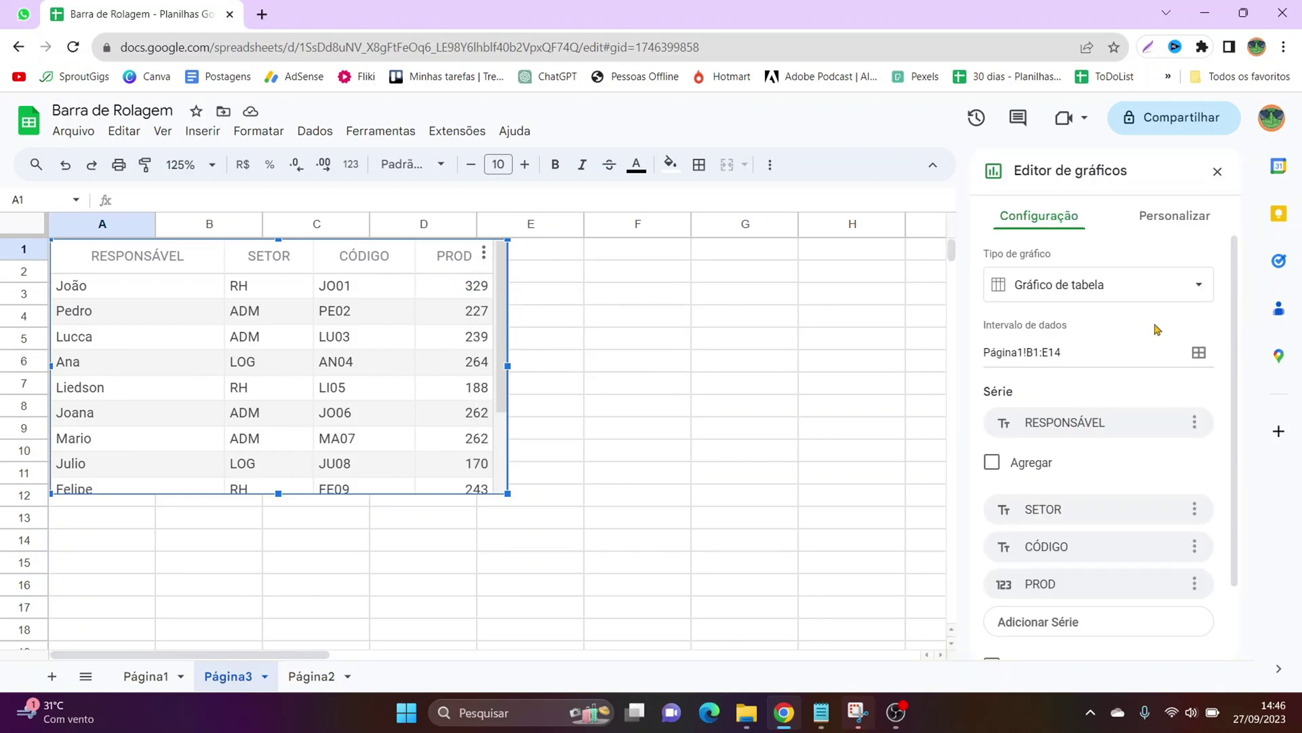
pyautogui.scroll(-1, 1150, 346)
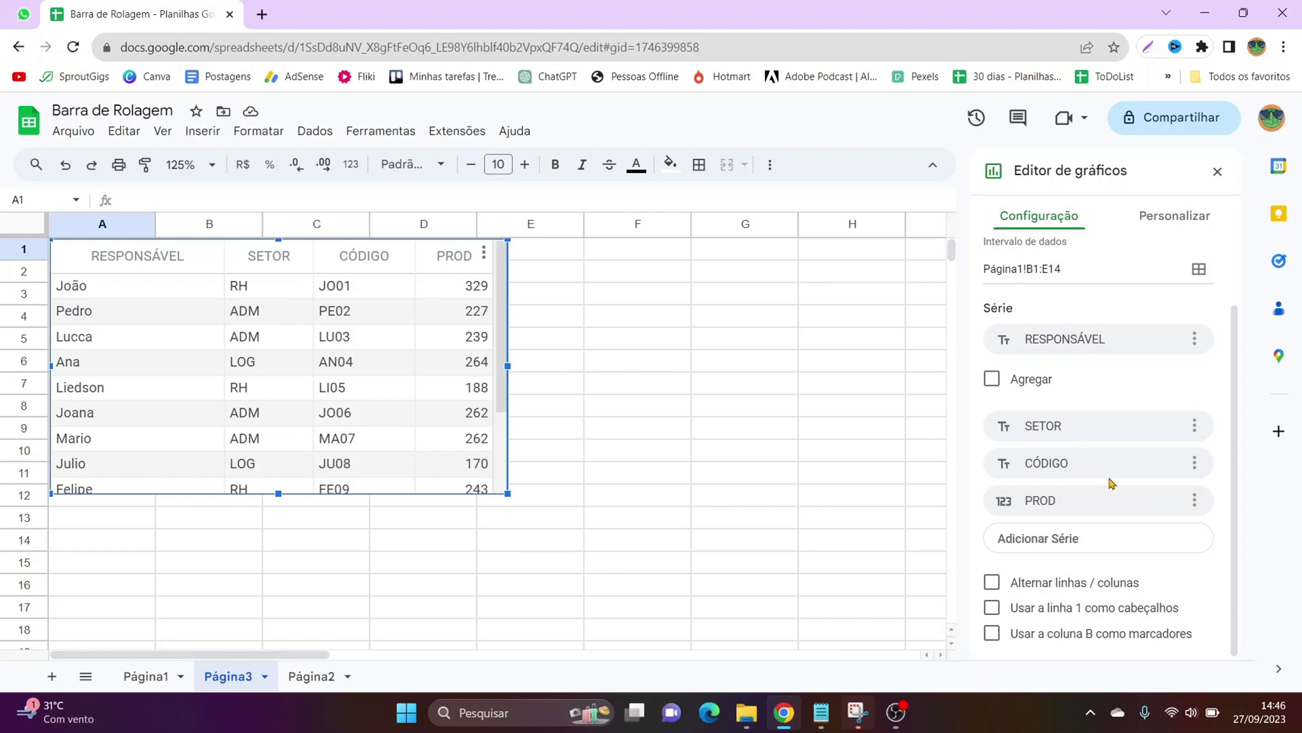
pyautogui.click(1192, 477)
pyautogui.click(1192, 478)
pyautogui.click(1194, 477)
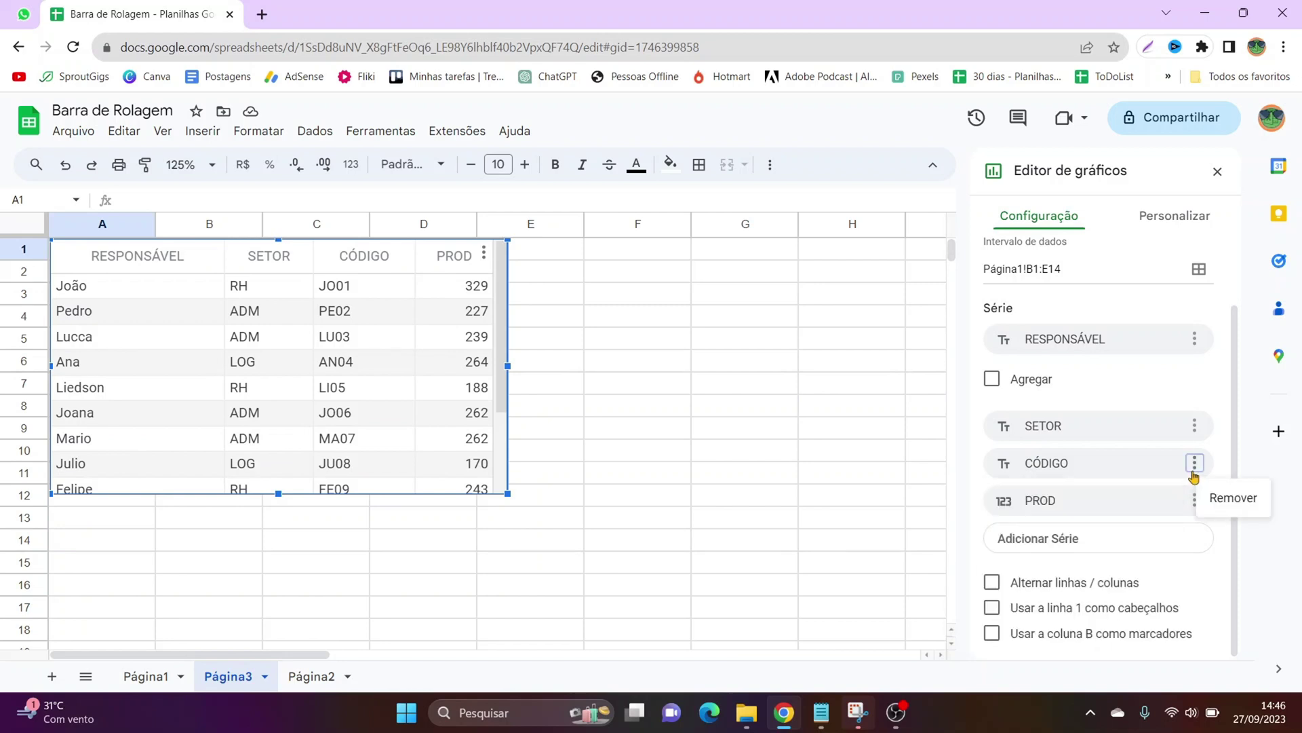
pyautogui.click(1233, 499)
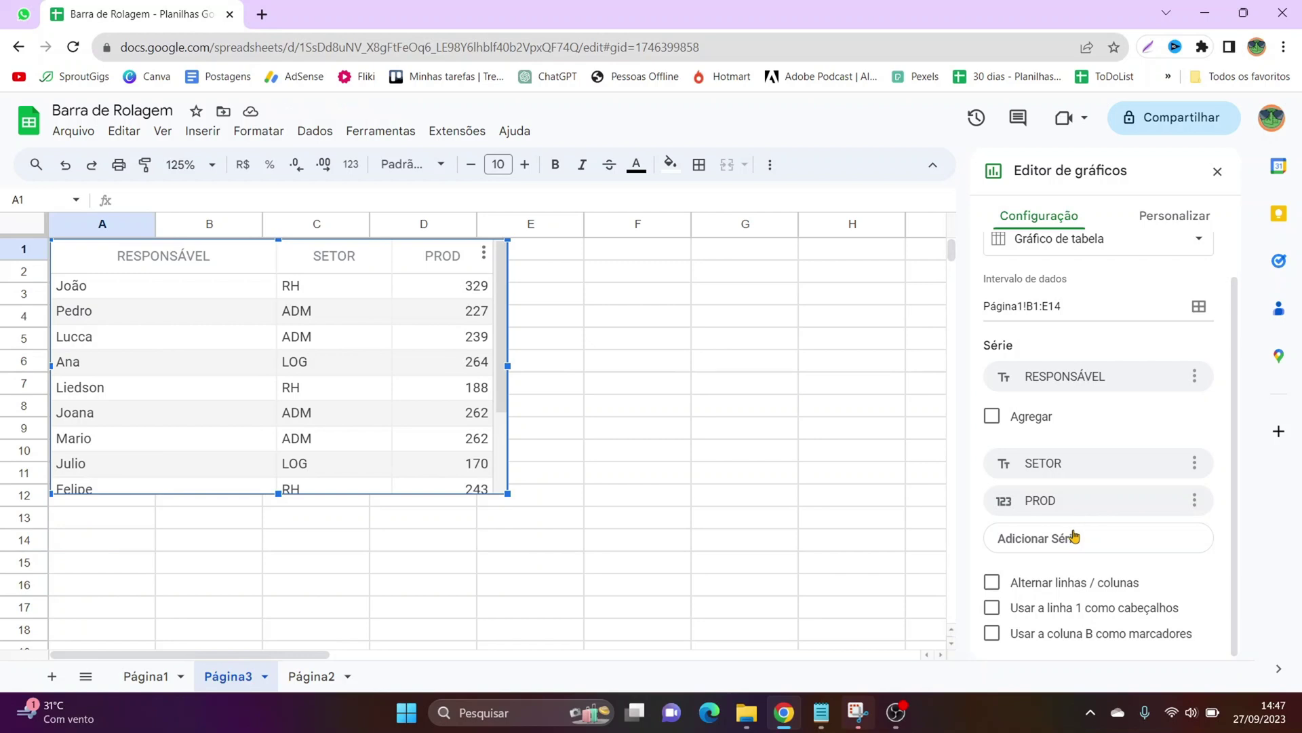
pyautogui.click(1071, 537)
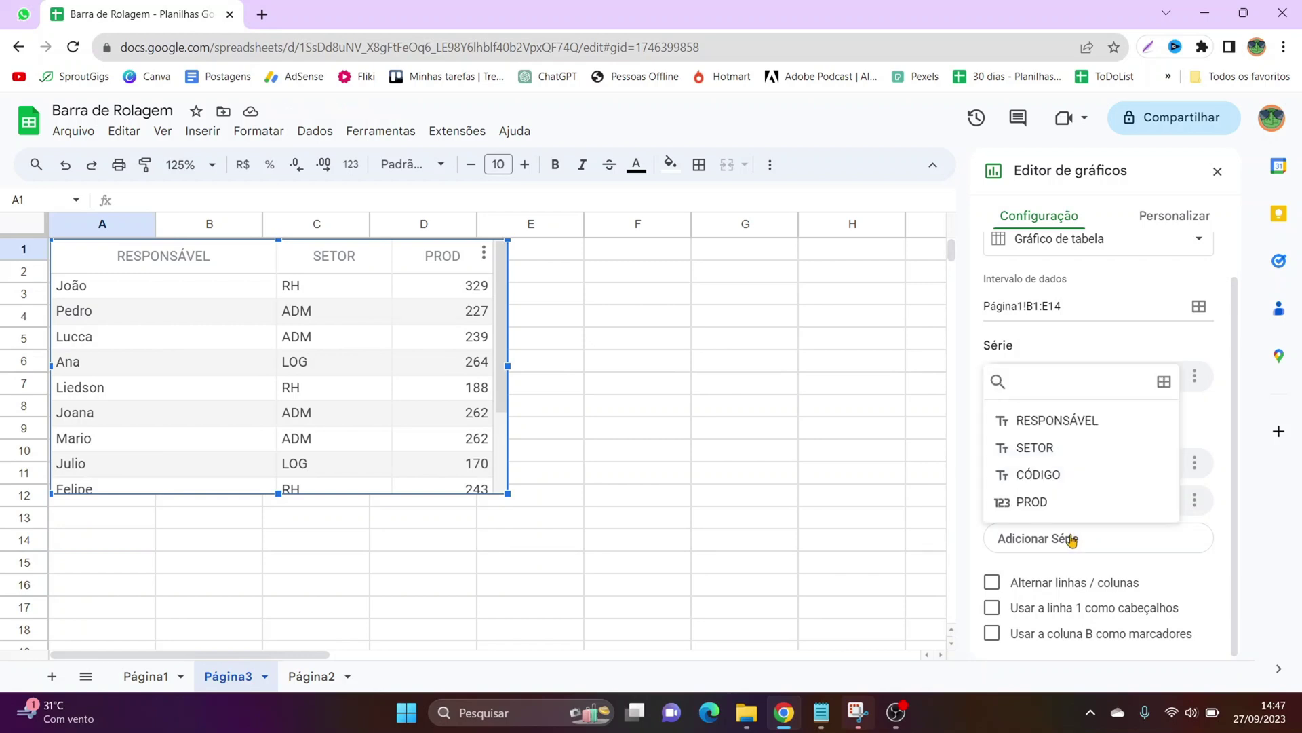
pyautogui.click(1053, 475)
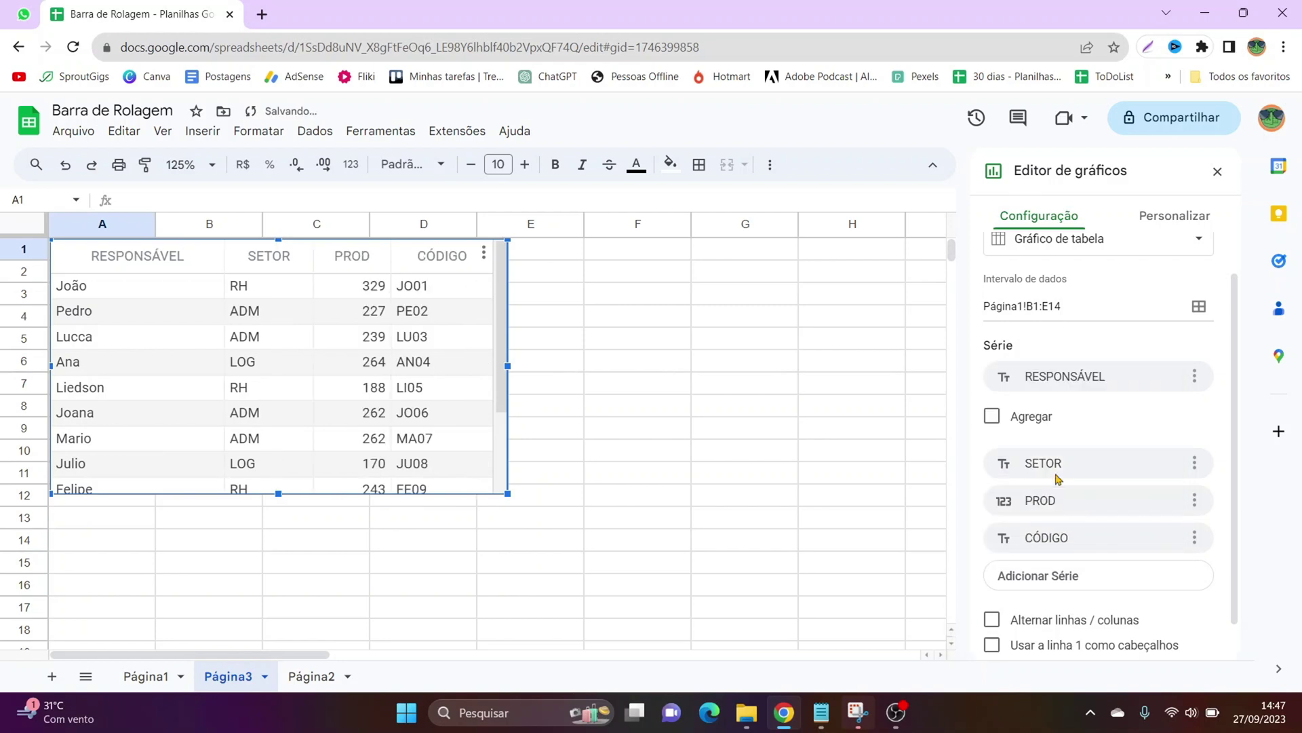
pyautogui.scroll(-1, 1055, 450)
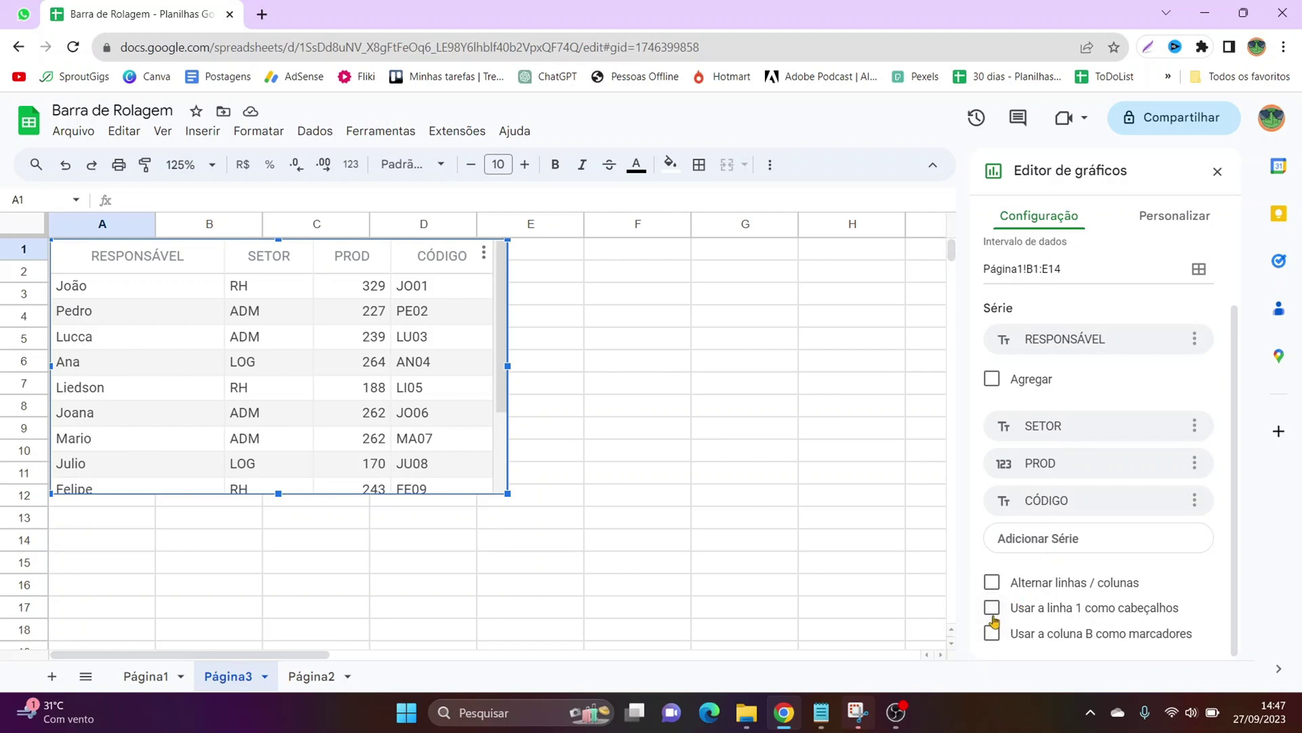
pyautogui.click(992, 611)
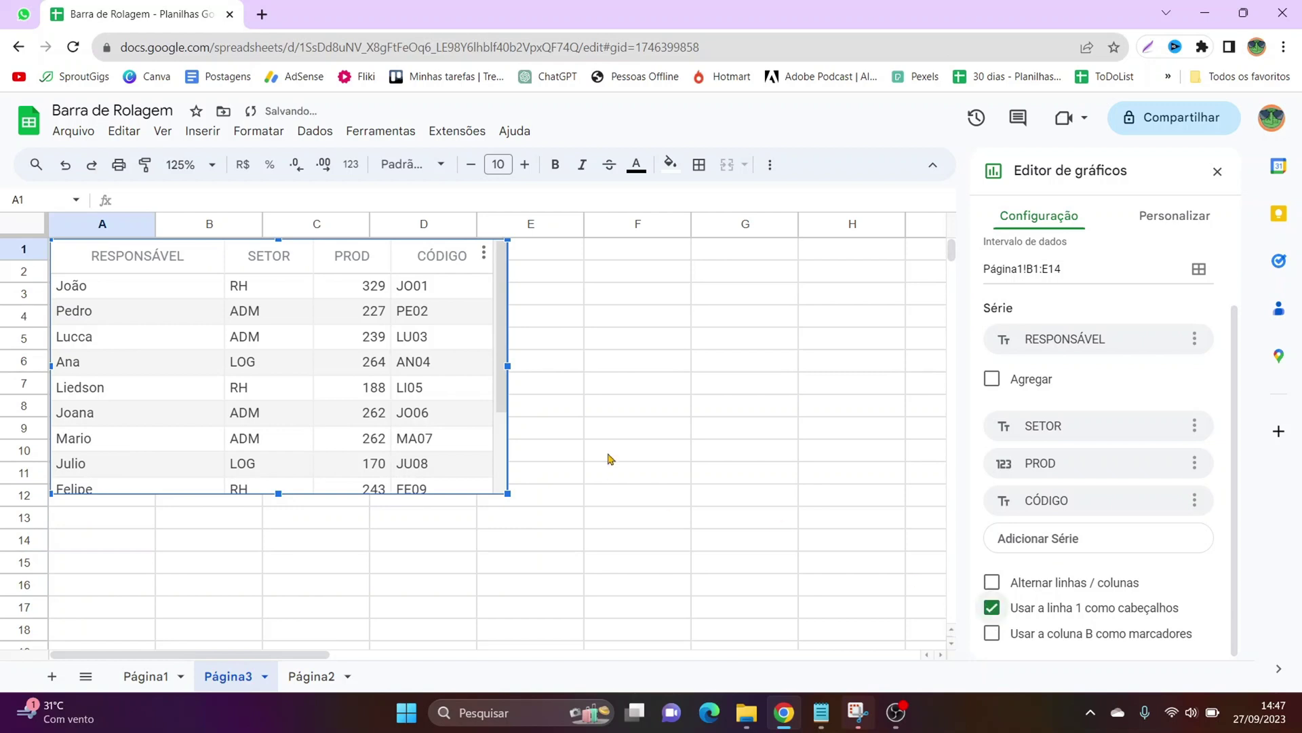
pyautogui.click(139, 675)
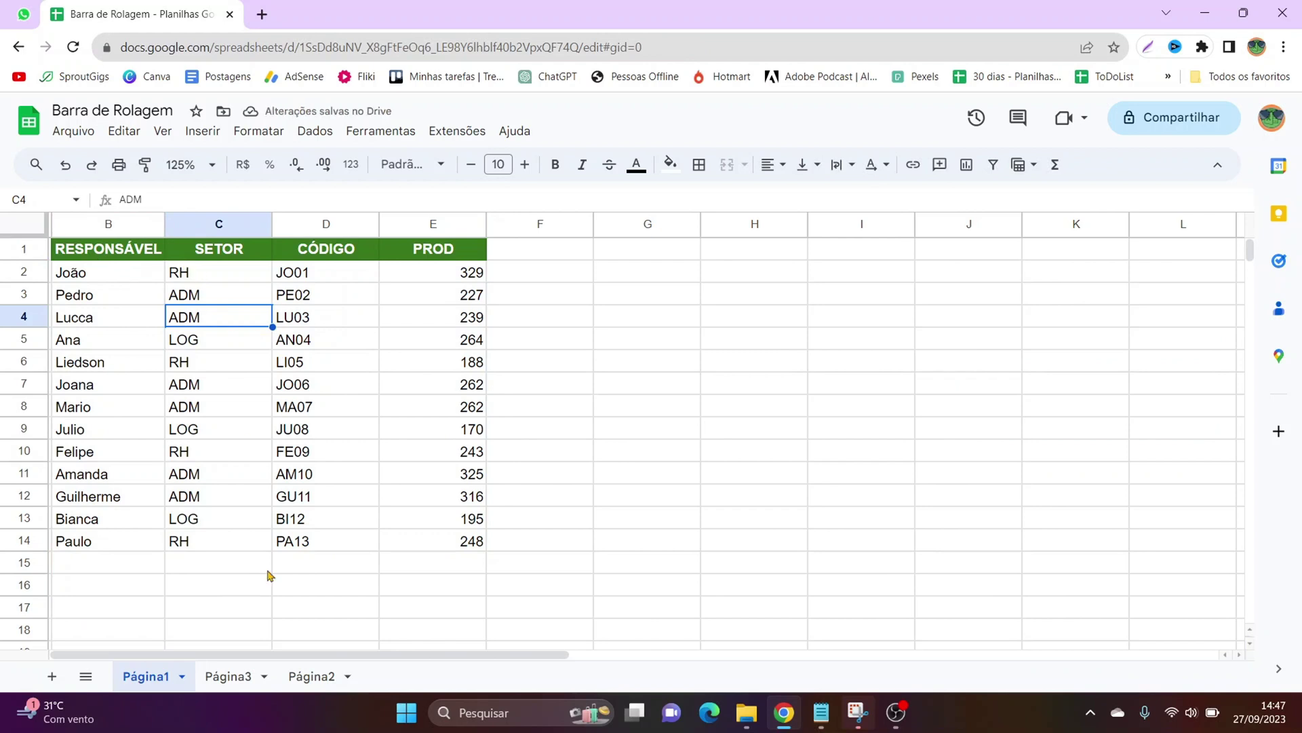
pyautogui.click(229, 676)
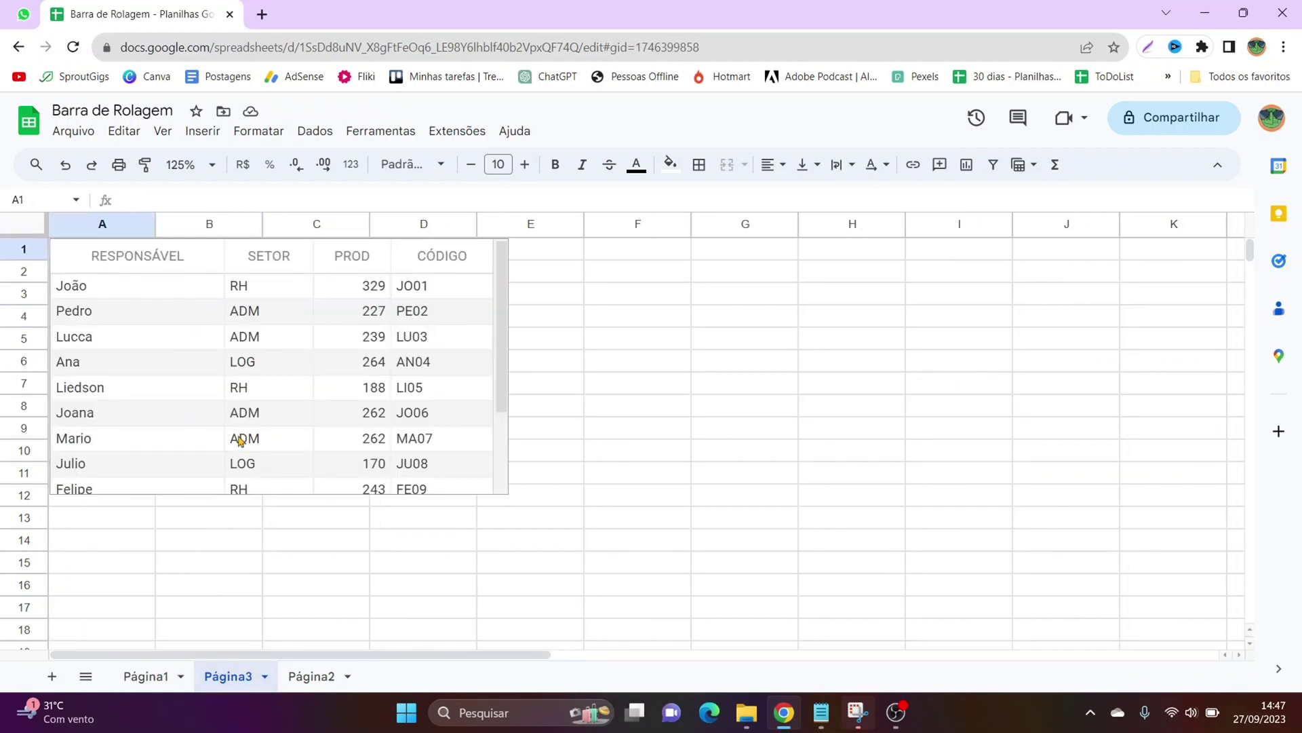
pyautogui.click(238, 440)
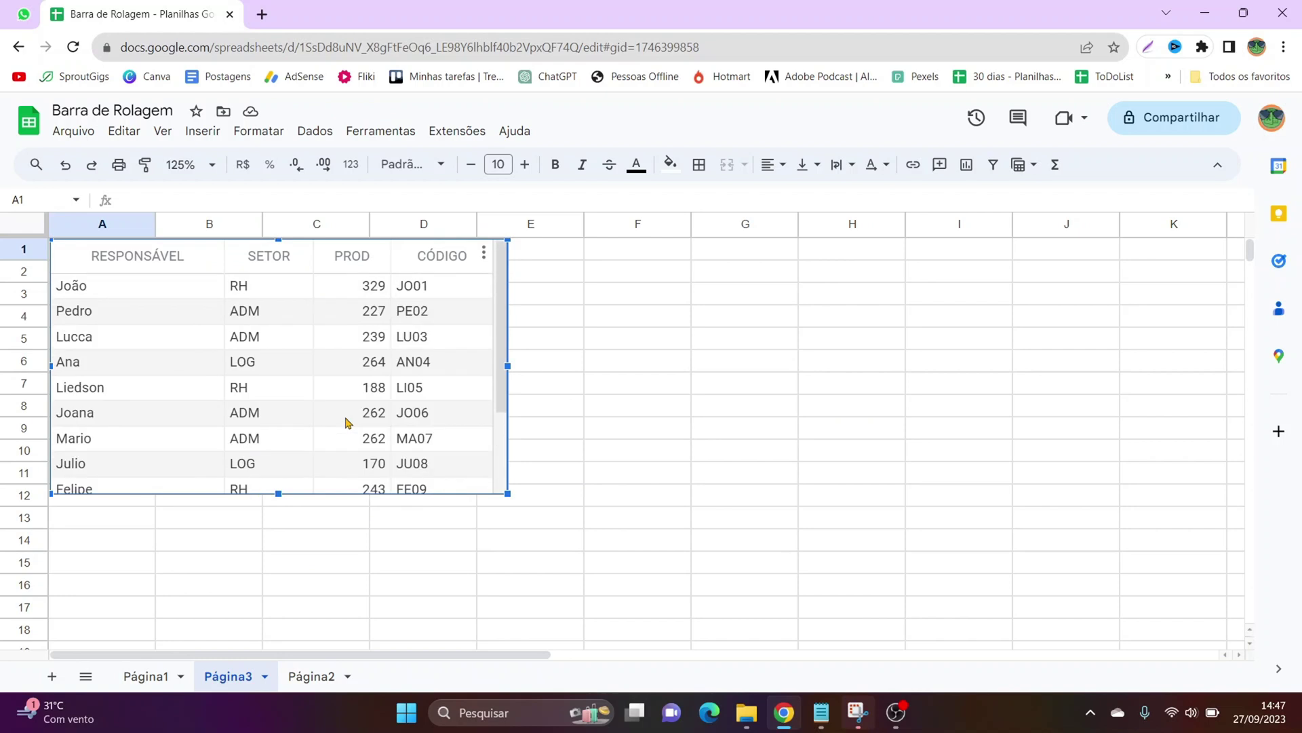
pyautogui.click(484, 256)
pyautogui.click(519, 276)
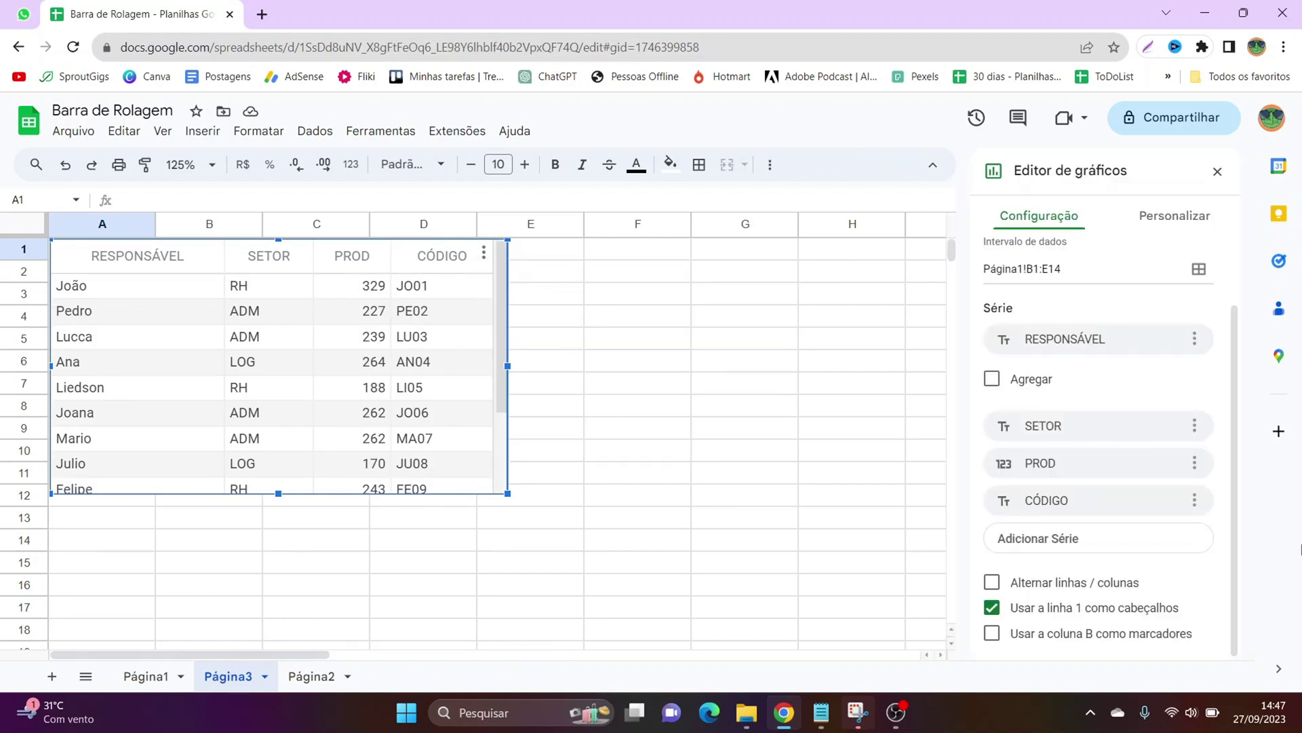
# Under Personalizar > Tabela, toggle Alternar cores de linhas, leaving it switched on
pyautogui.click(1167, 230)
pyautogui.click(1001, 261)
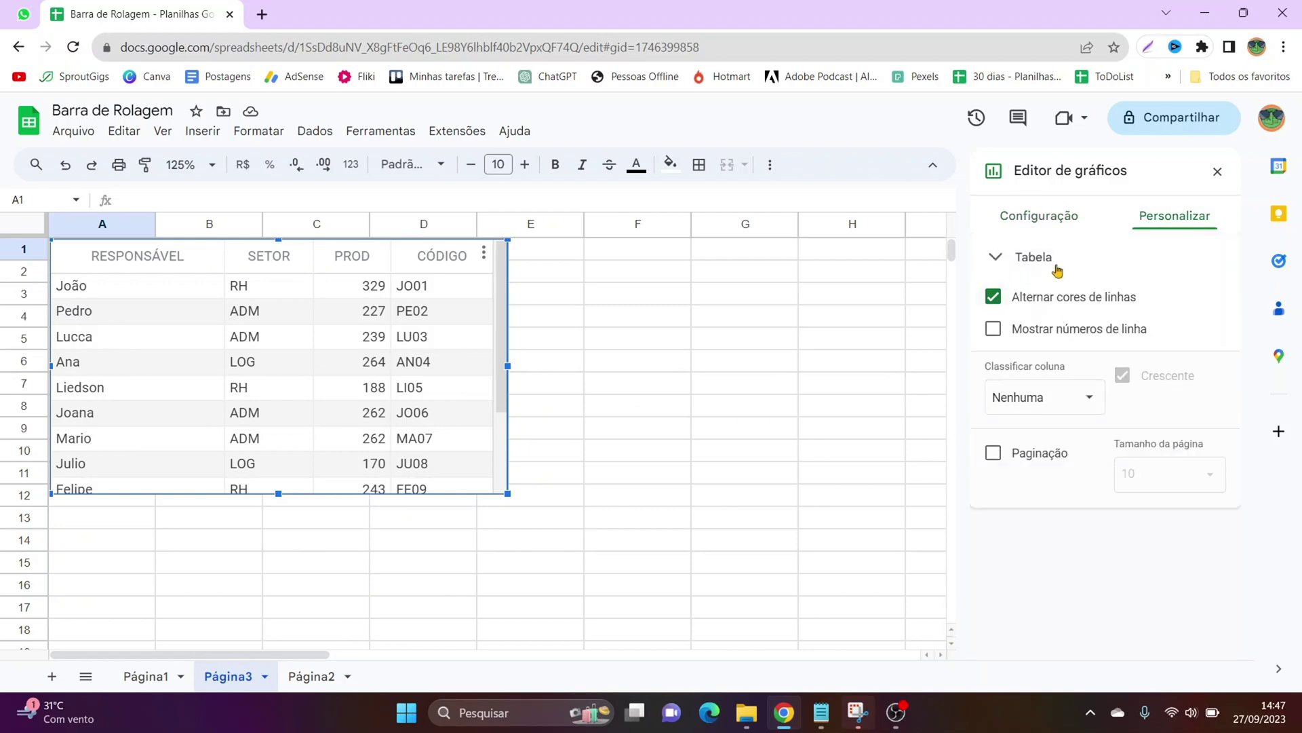
pyautogui.click(1043, 304)
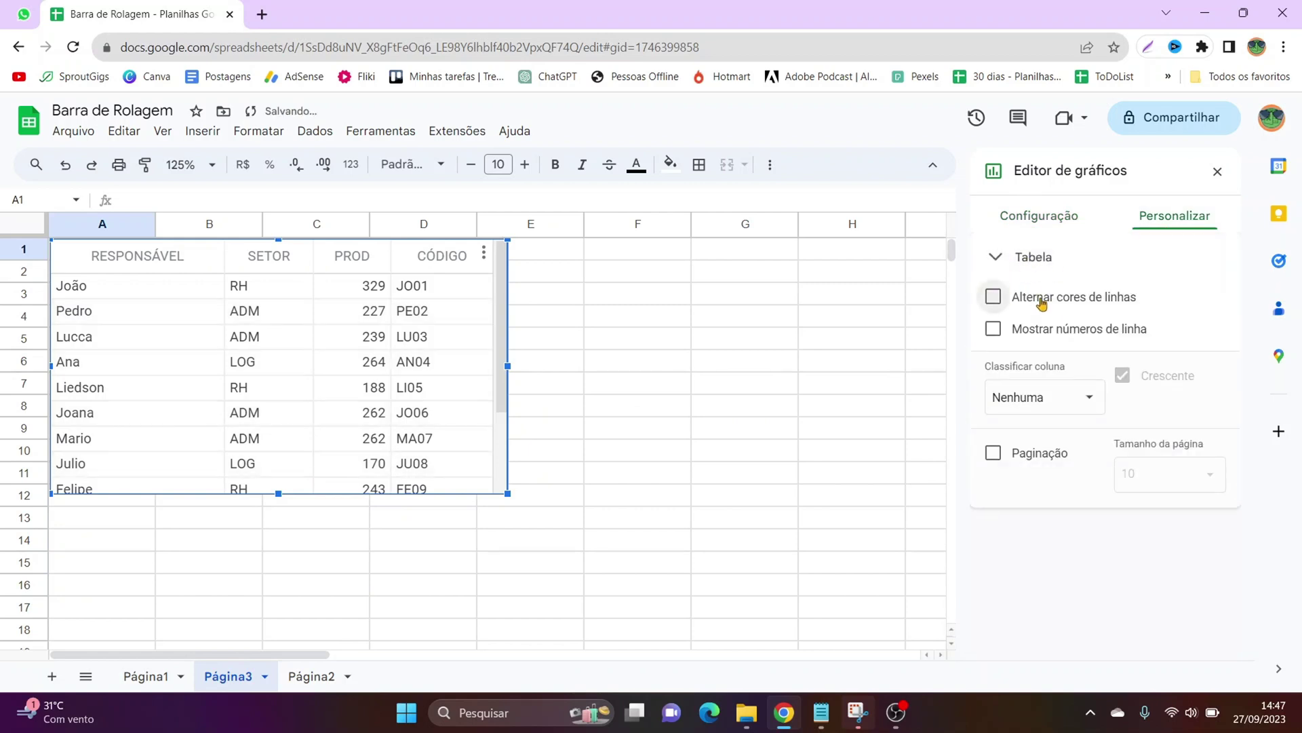
pyautogui.click(1043, 303)
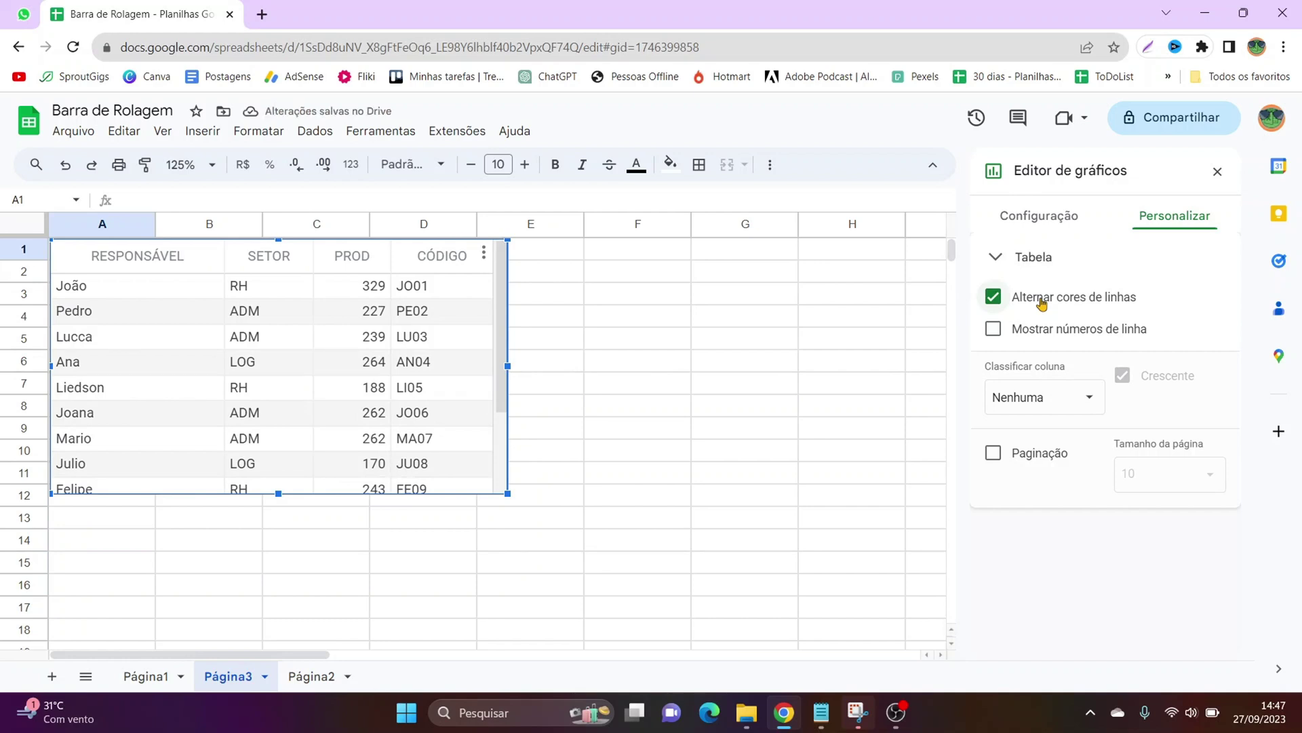
pyautogui.click(1043, 303)
pyautogui.click(1043, 303)
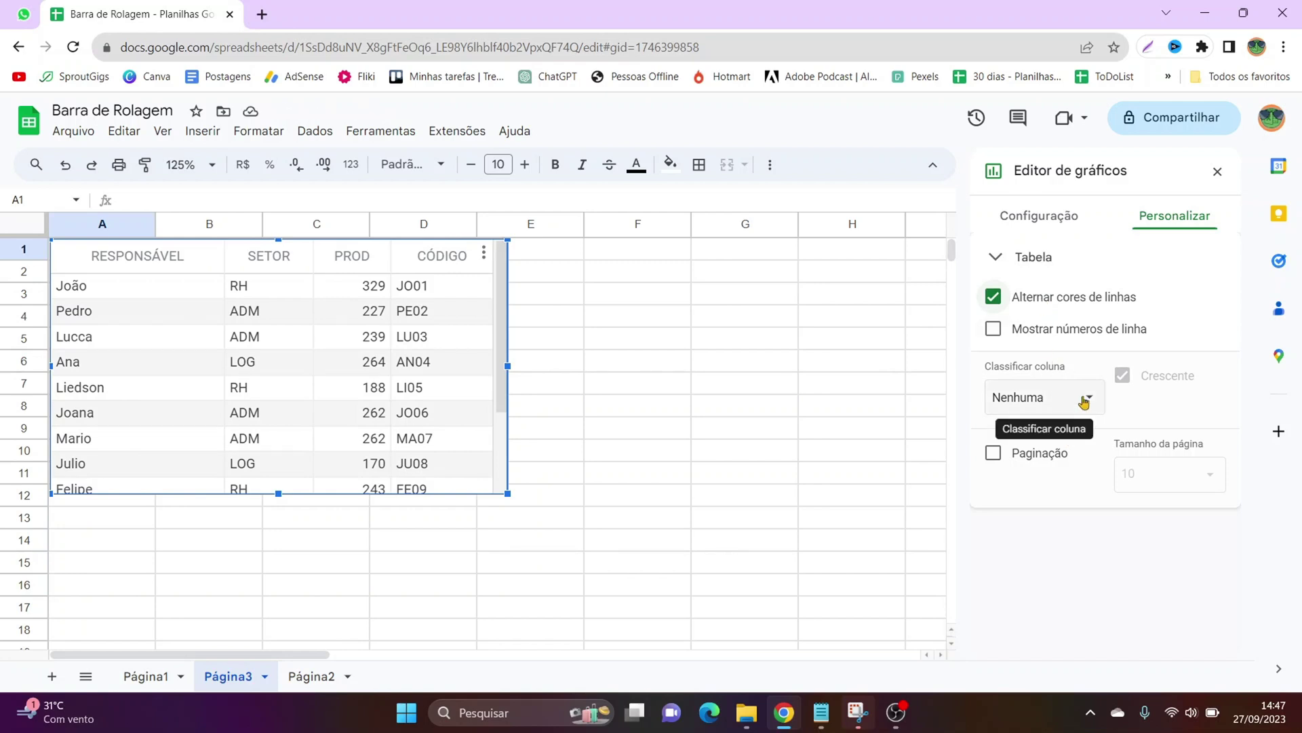
# Turn on Paginação for the table chart and flip between pages 1 and 2
pyautogui.click(1014, 471)
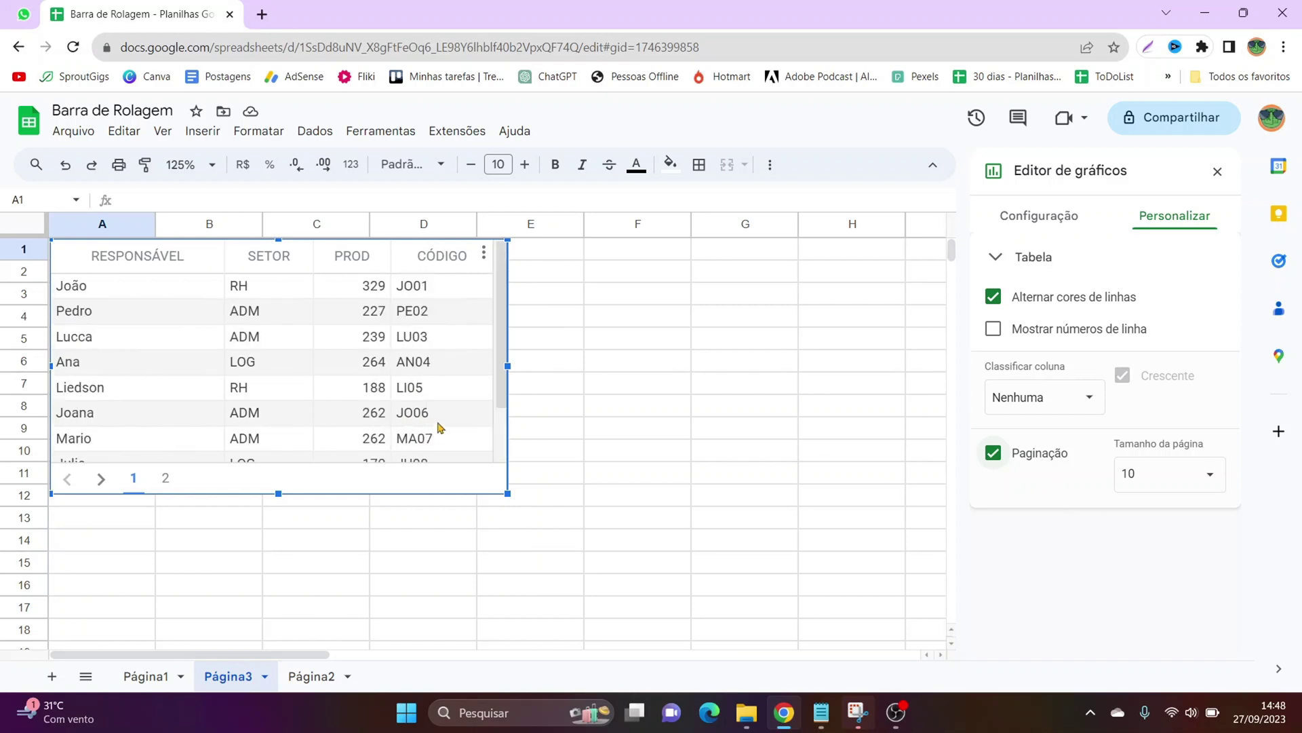
pyautogui.scroll(-2, 241, 379)
pyautogui.scroll(2, 241, 380)
pyautogui.scroll(-2, 137, 427)
pyautogui.scroll(2, 187, 424)
pyautogui.click(166, 480)
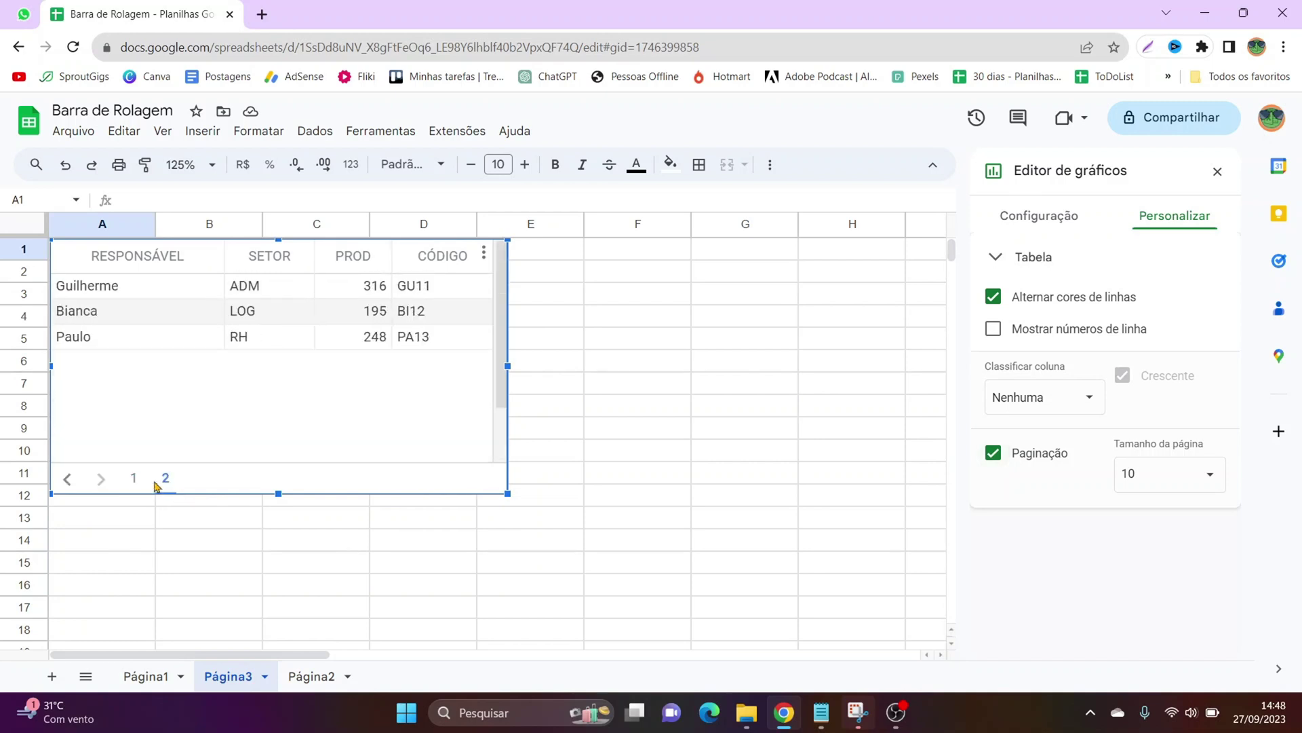
pyautogui.click(148, 480)
pyautogui.click(166, 479)
pyautogui.click(135, 479)
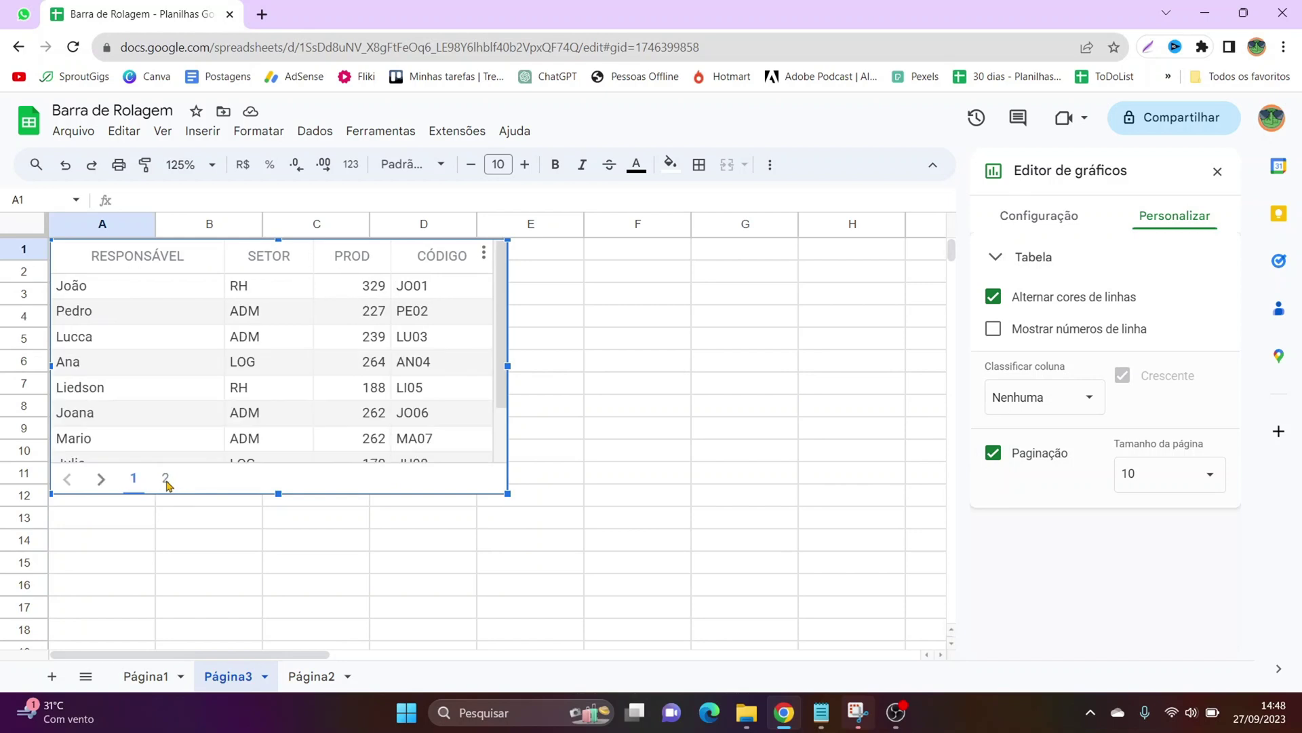
pyautogui.click(165, 479)
pyautogui.click(135, 479)
pyautogui.click(100, 481)
pyautogui.click(69, 483)
pyautogui.click(101, 481)
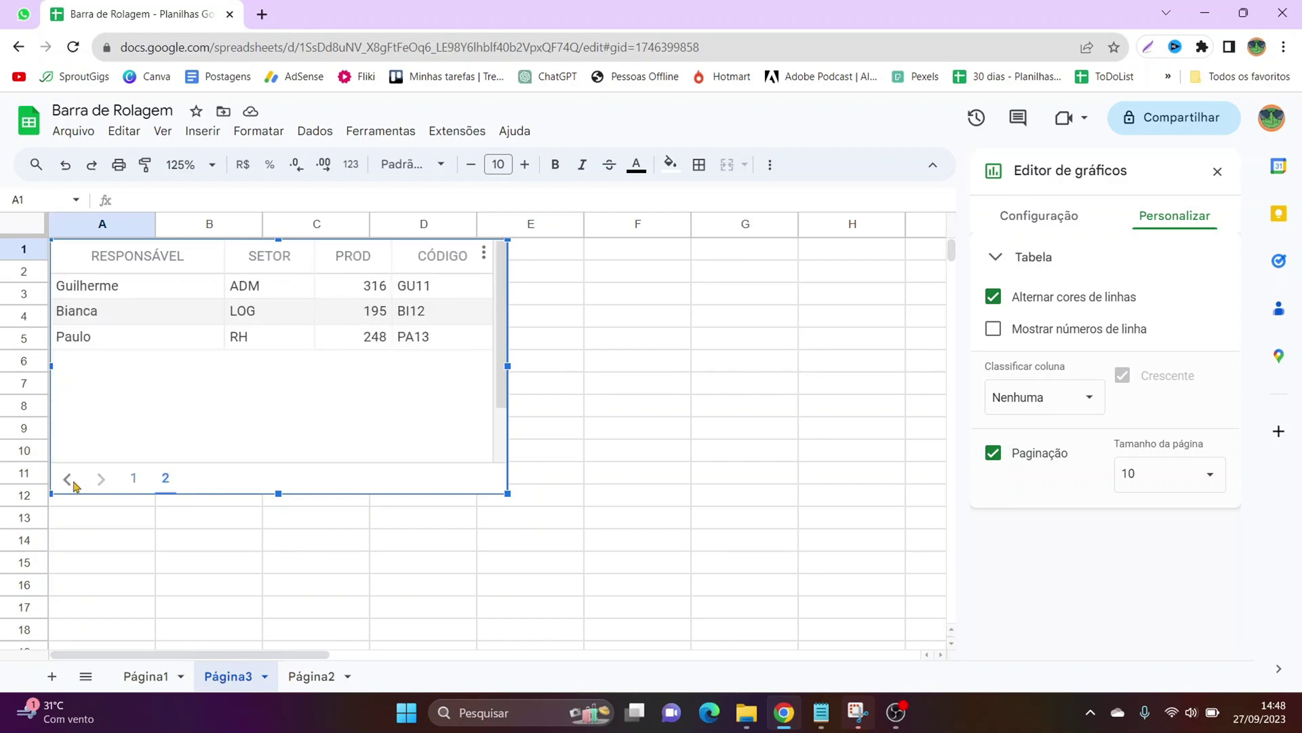
pyautogui.click(67, 481)
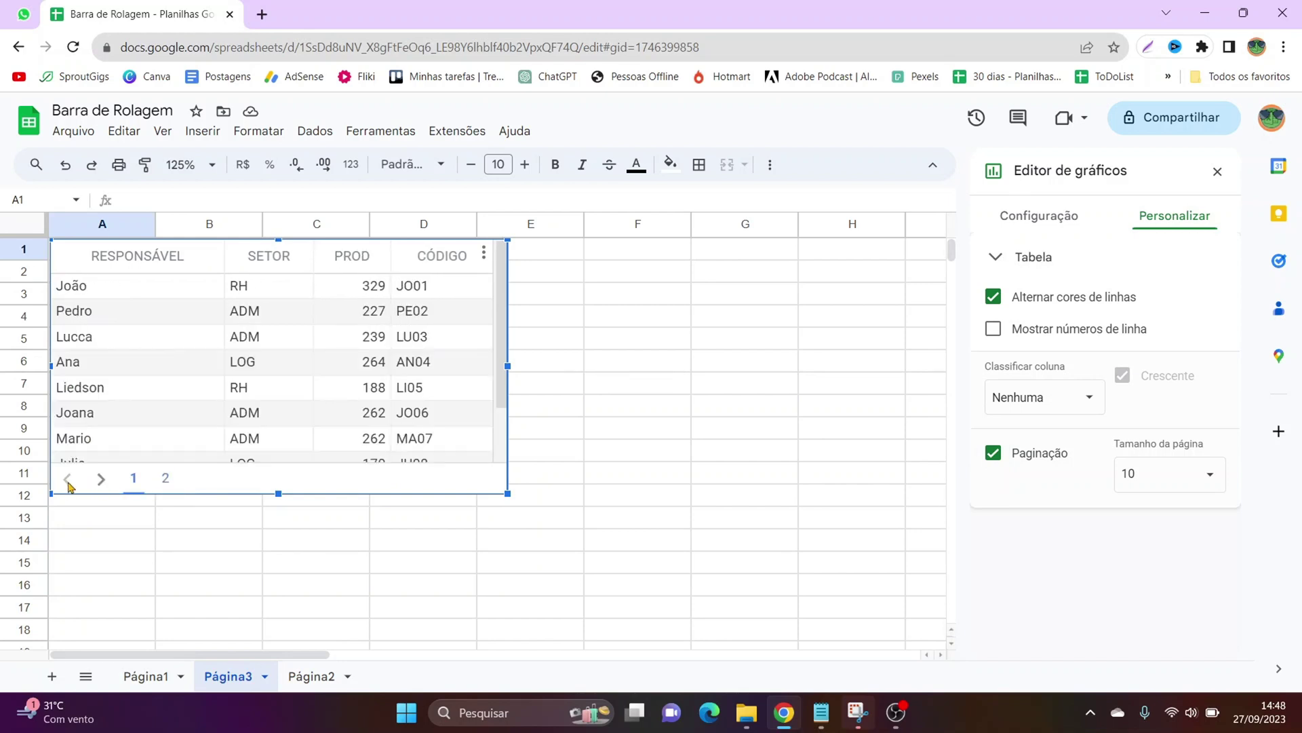
# Set Tamanho da página to 5 rows and check all three pages
pyautogui.click(1161, 476)
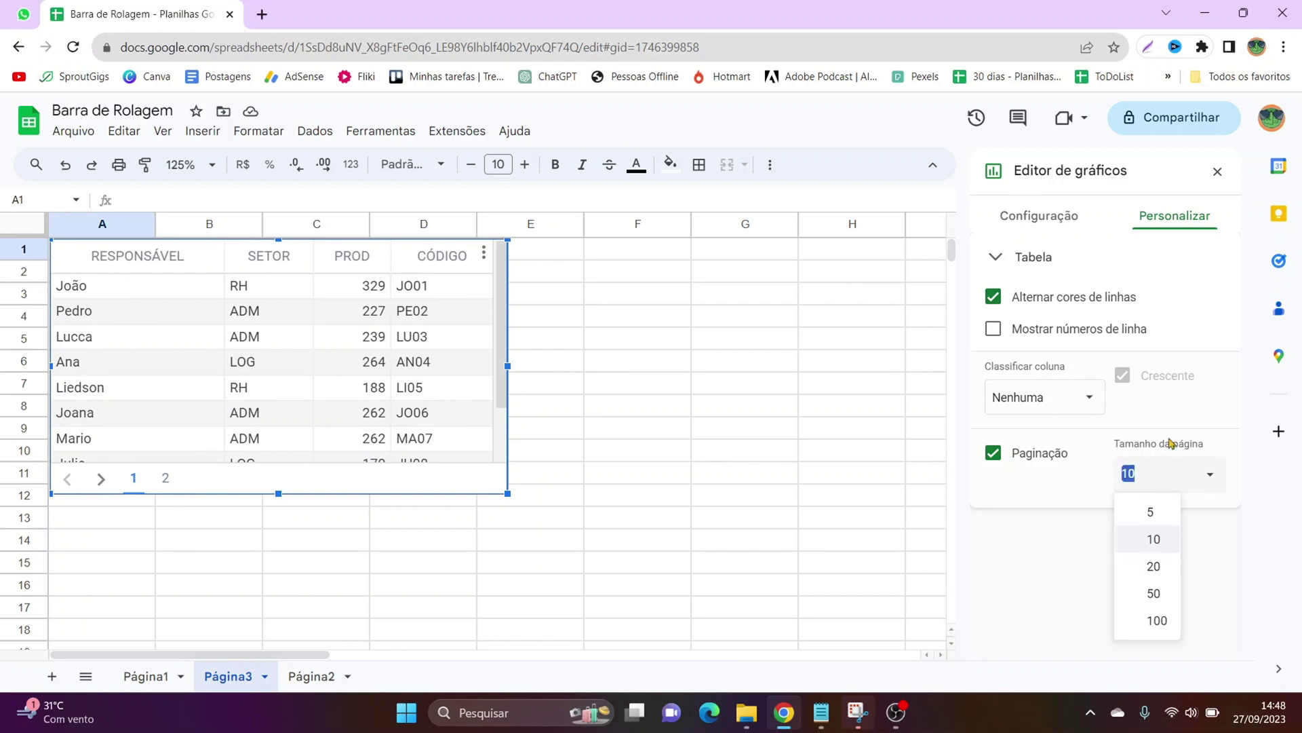
pyautogui.click(1155, 513)
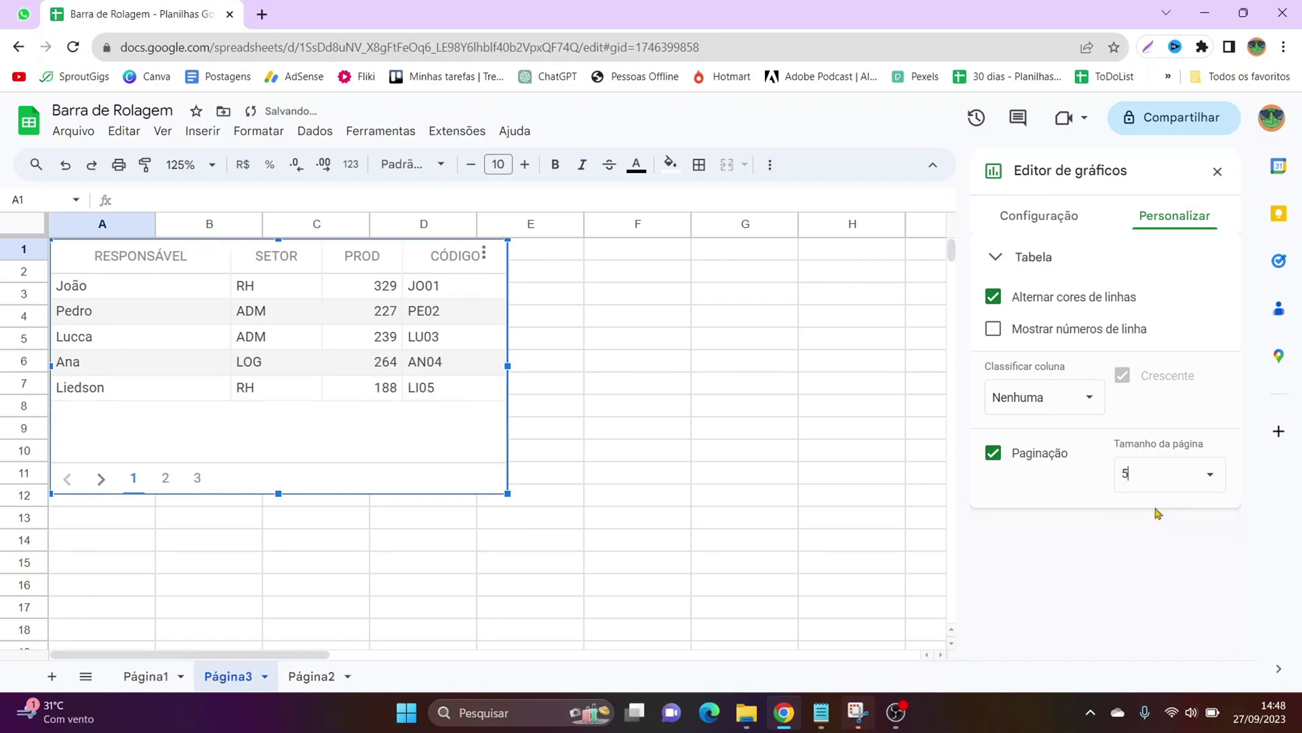
pyautogui.click(165, 478)
pyautogui.click(197, 478)
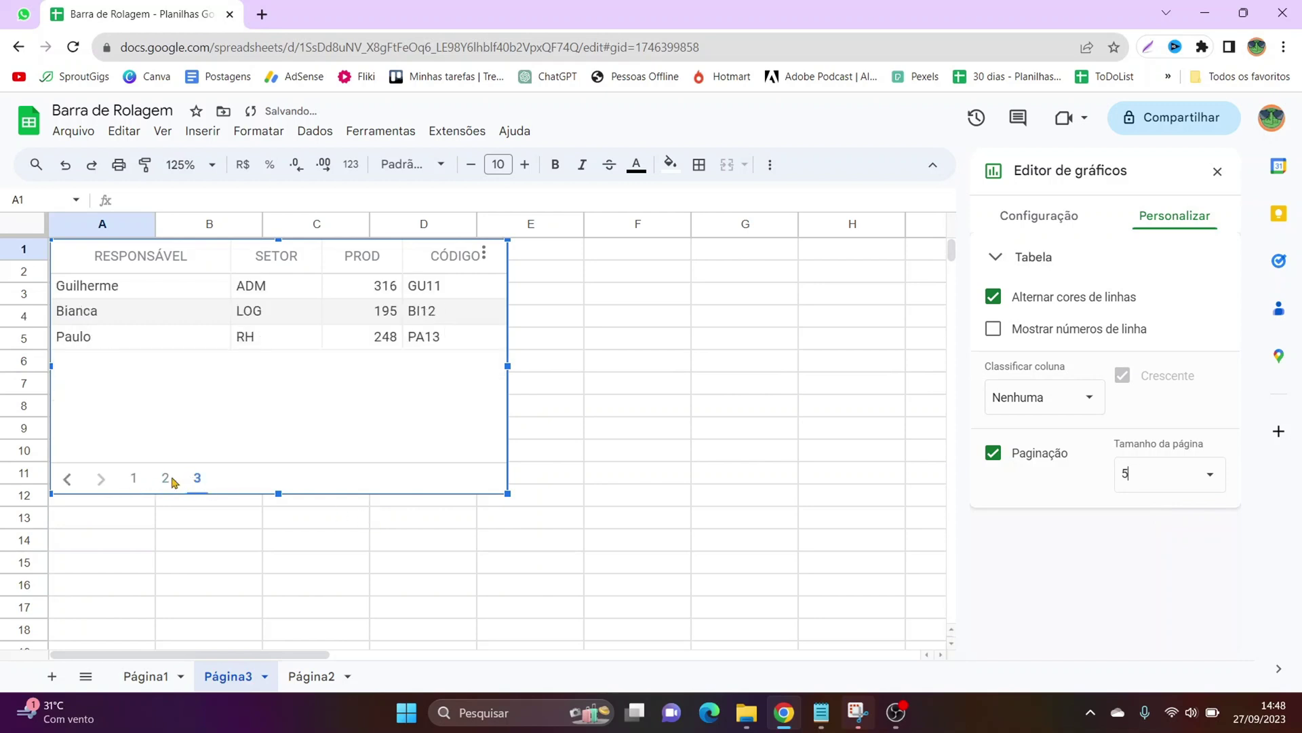
pyautogui.click(166, 479)
pyautogui.click(134, 478)
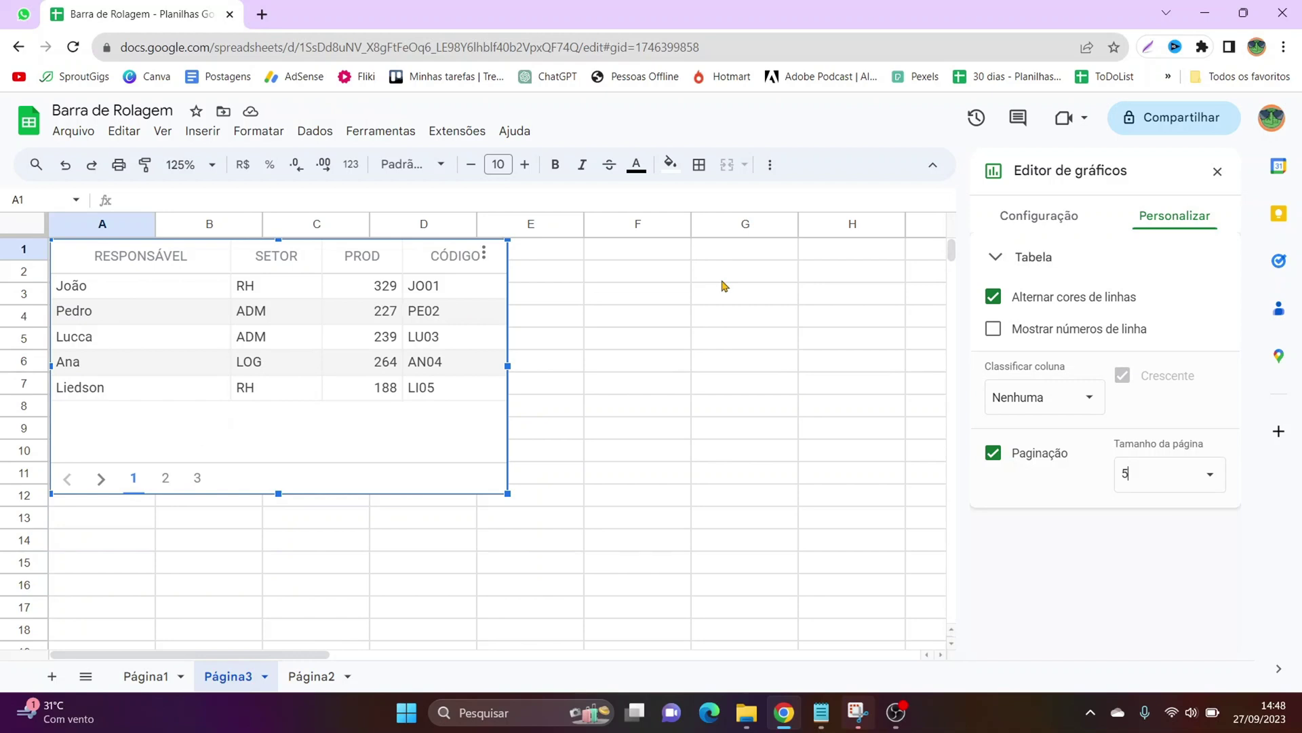
pyautogui.click(1217, 171)
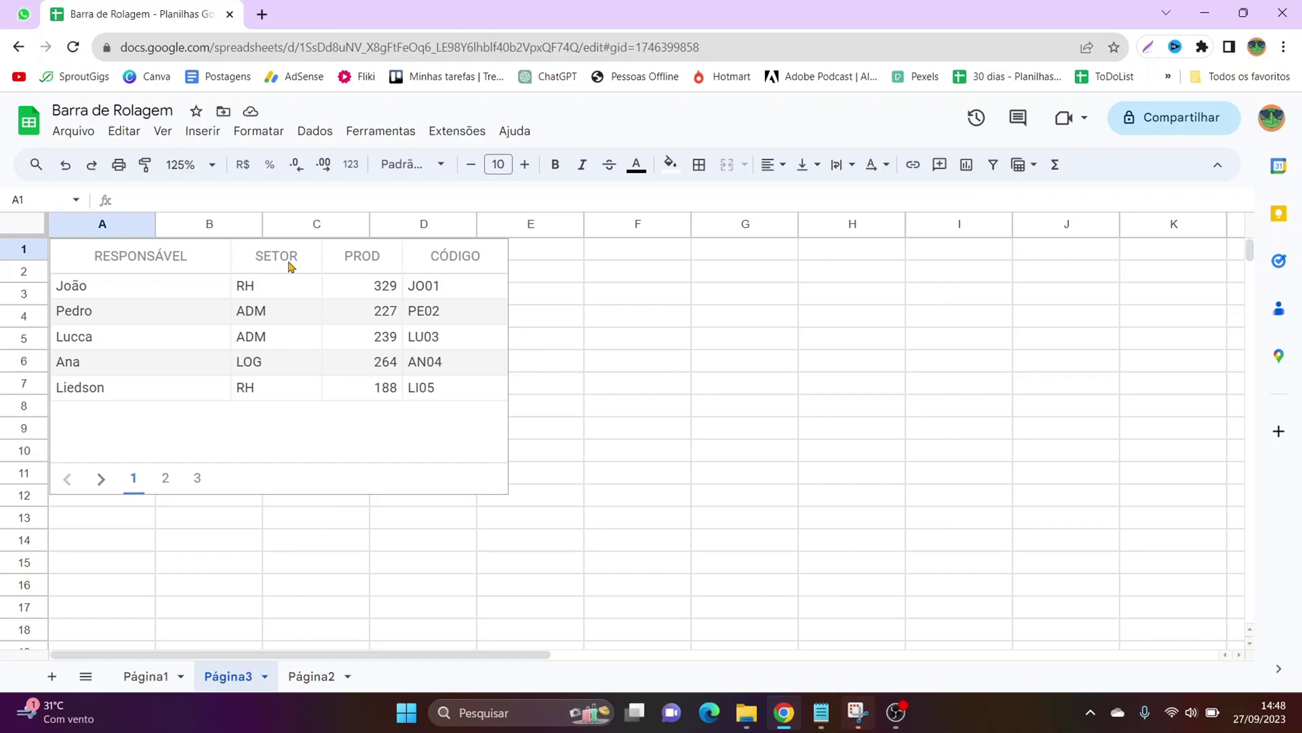
# Sort the table chart by SETOR in descending order so RH entries come first
pyautogui.doubleClick(288, 264)
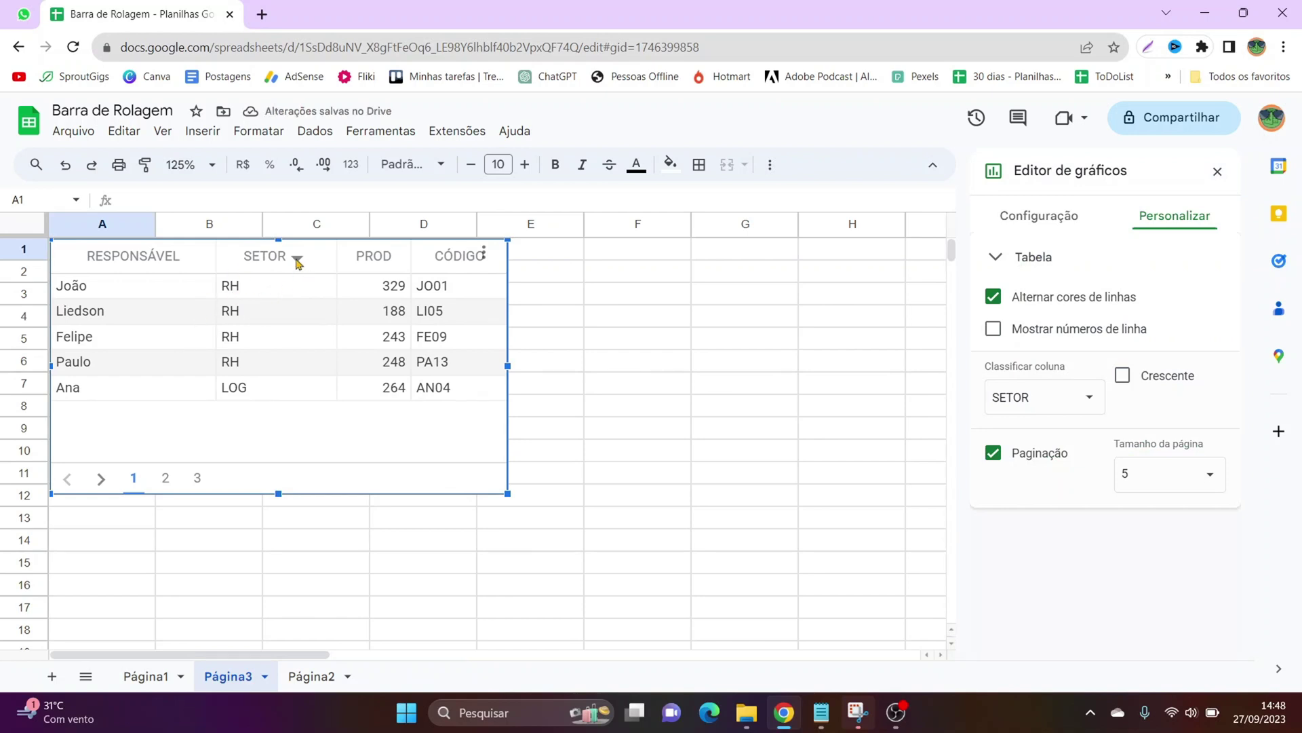
pyautogui.click(297, 262)
pyautogui.click(298, 261)
pyautogui.click(297, 262)
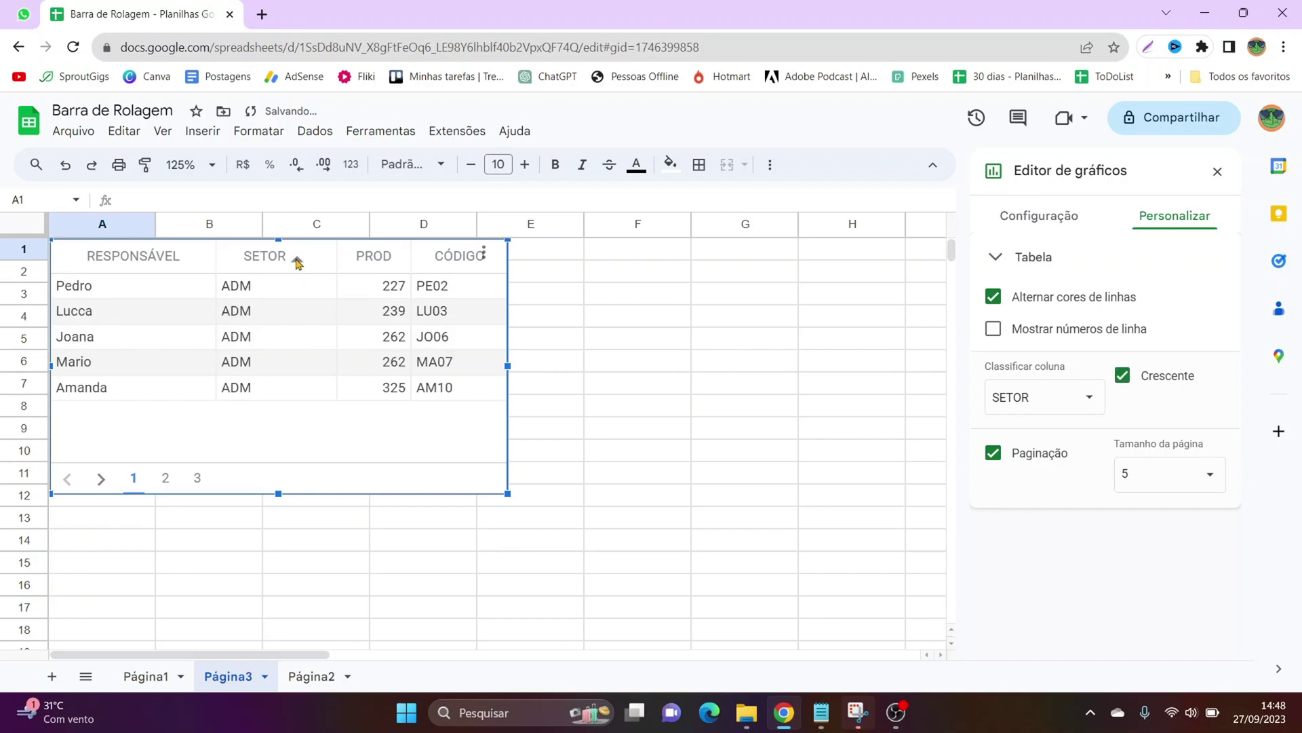
pyautogui.click(297, 262)
pyautogui.click(297, 261)
pyautogui.click(297, 262)
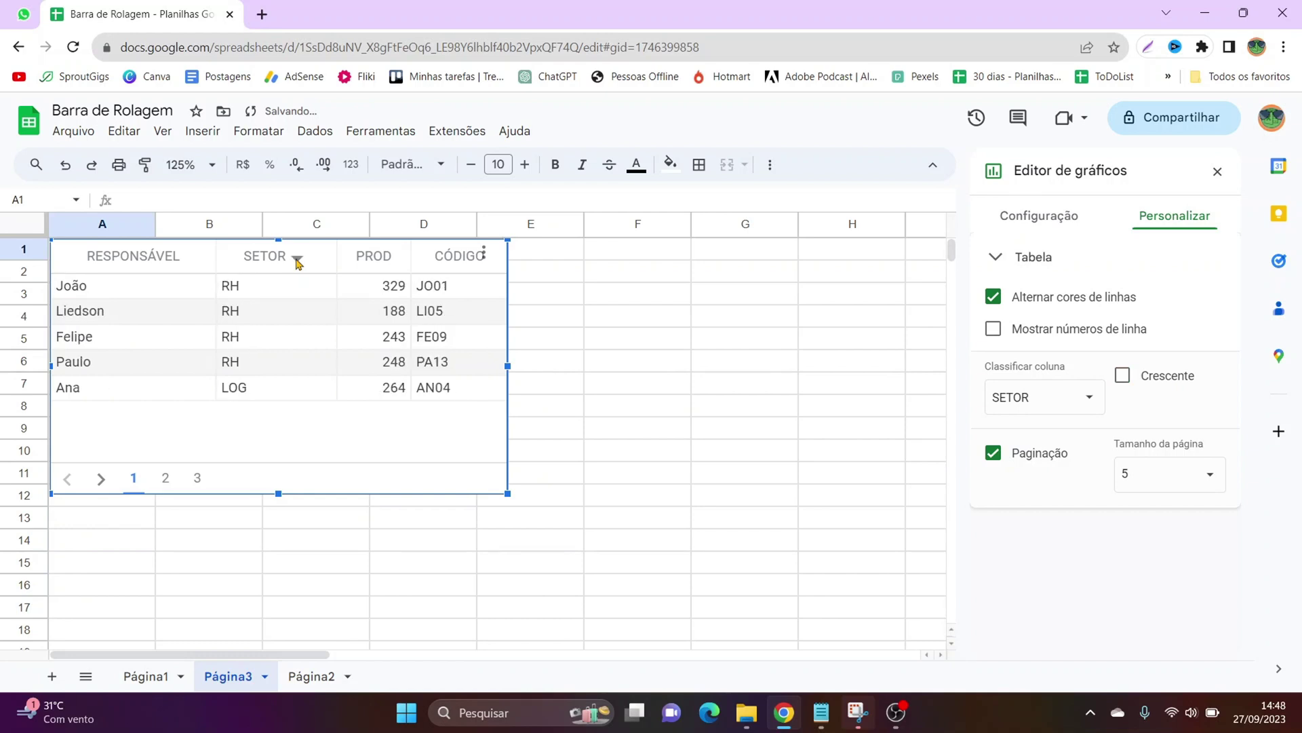
pyautogui.click(297, 262)
pyautogui.click(297, 262)
pyautogui.click(1217, 172)
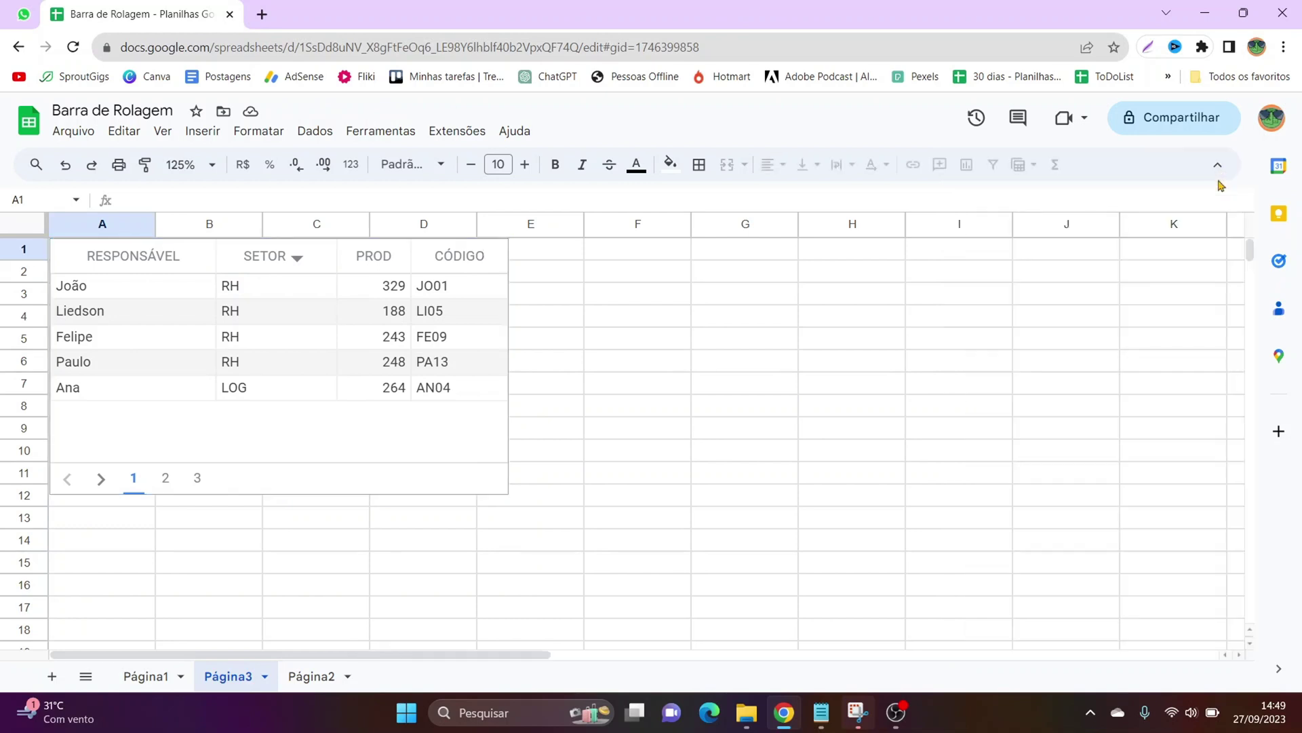